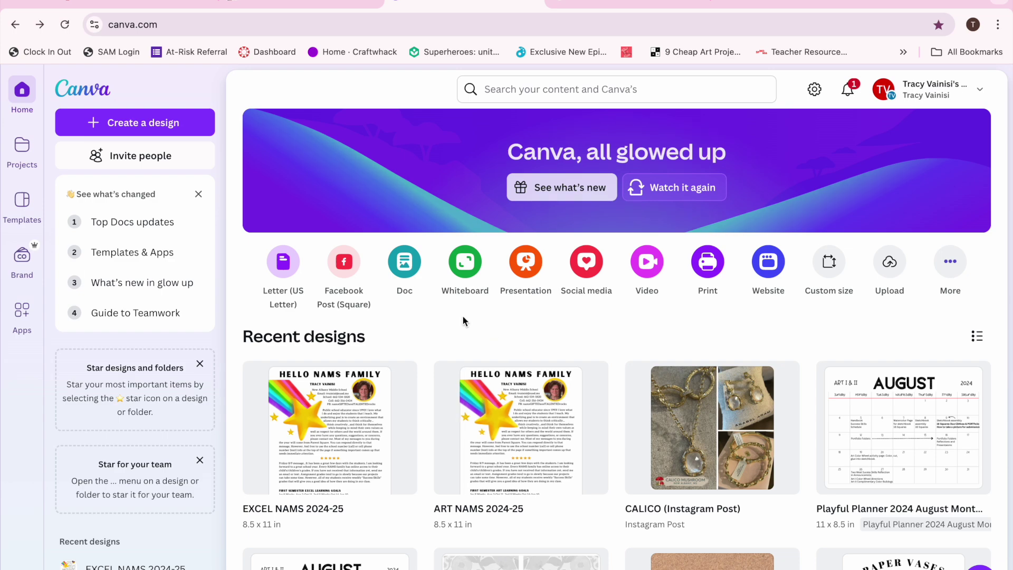
Create a new Art & Design Online Portfolio design at 1920 × 1080 px by searching for Art Portfolio.
left_click(173, 122)
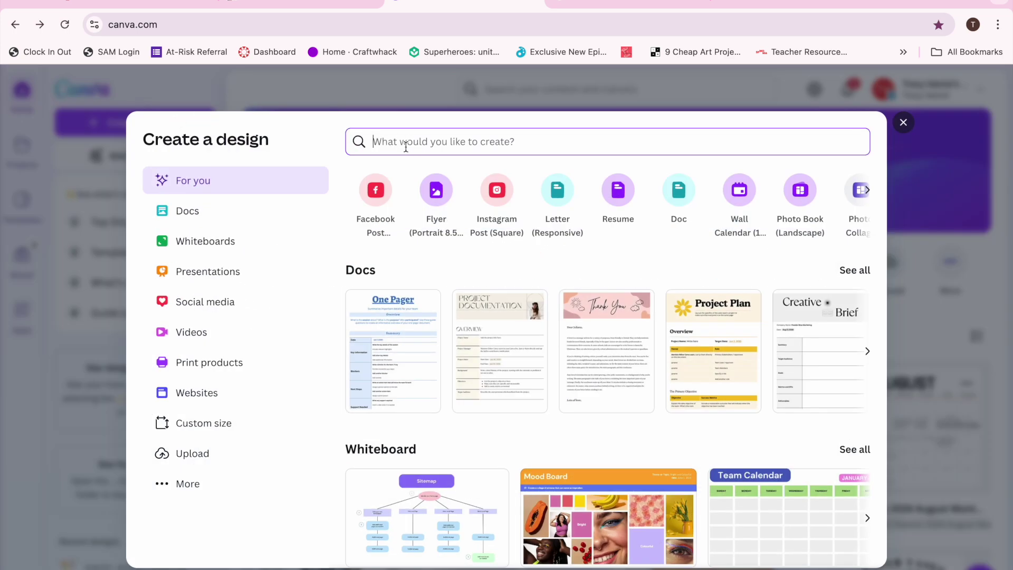
type("Art ")
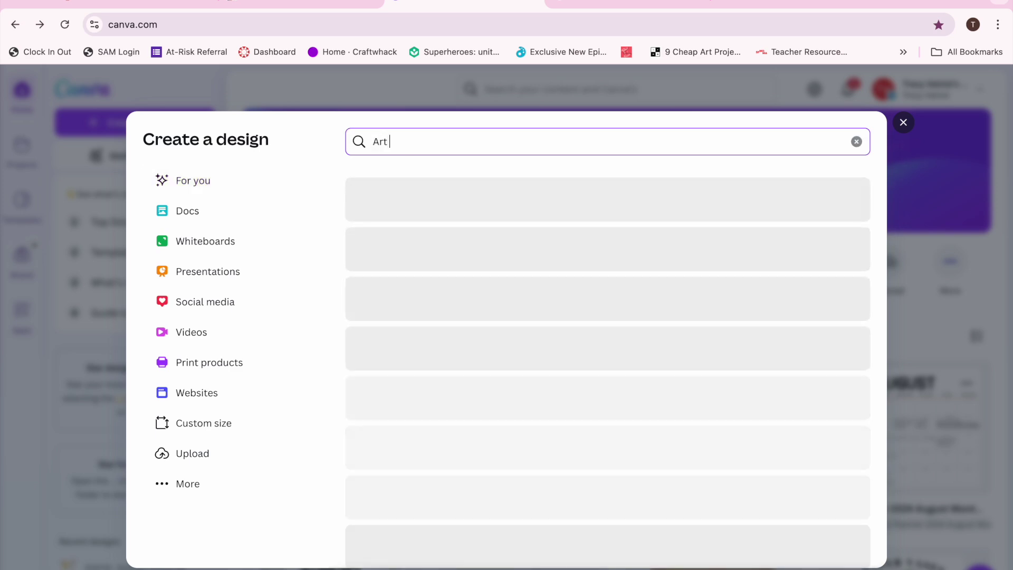
type("Portfolio")
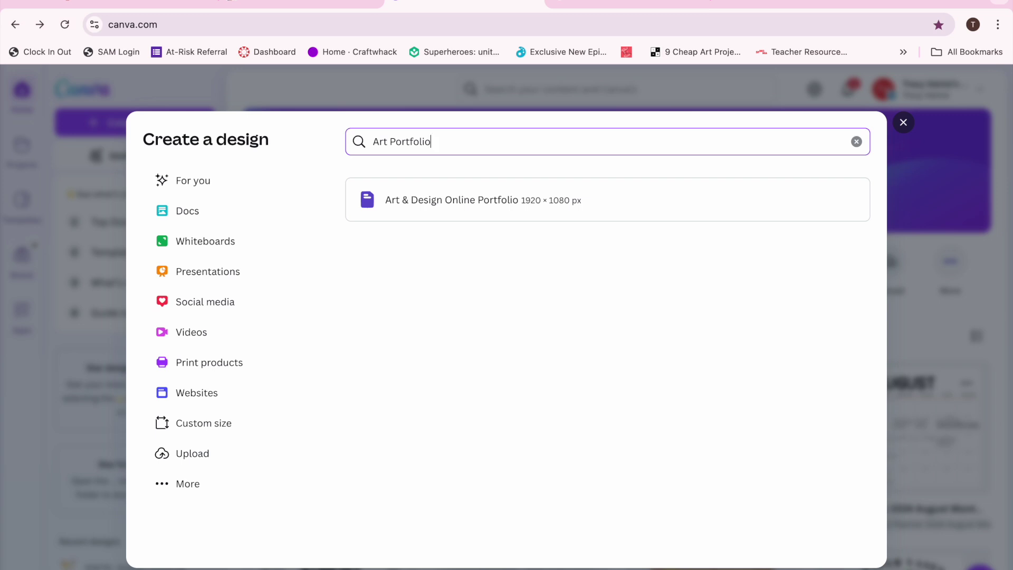
left_click(392, 201)
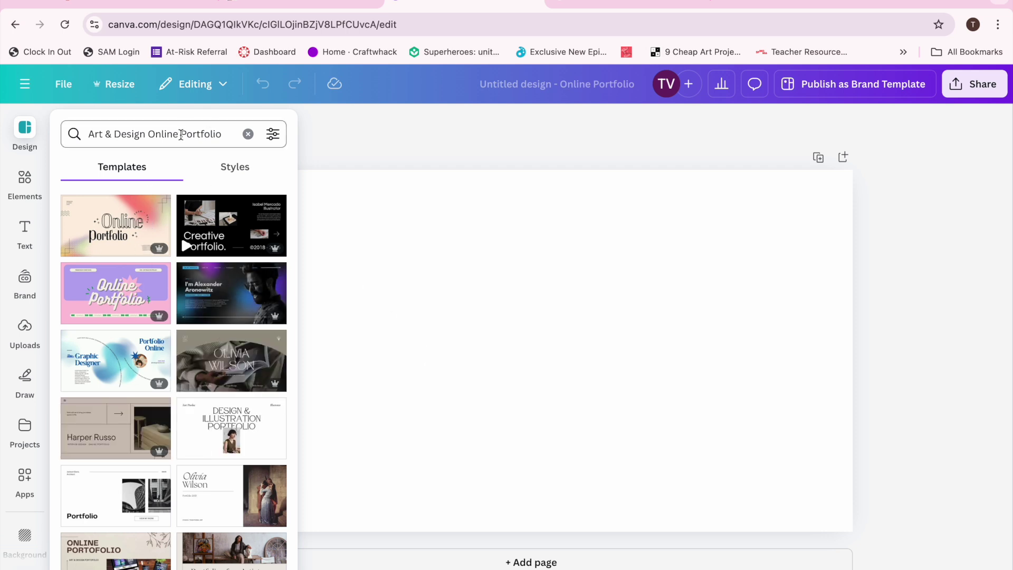
Search the design templates for Art instead of the preset Art & Design Online Portfolio query.
left_click(27, 139)
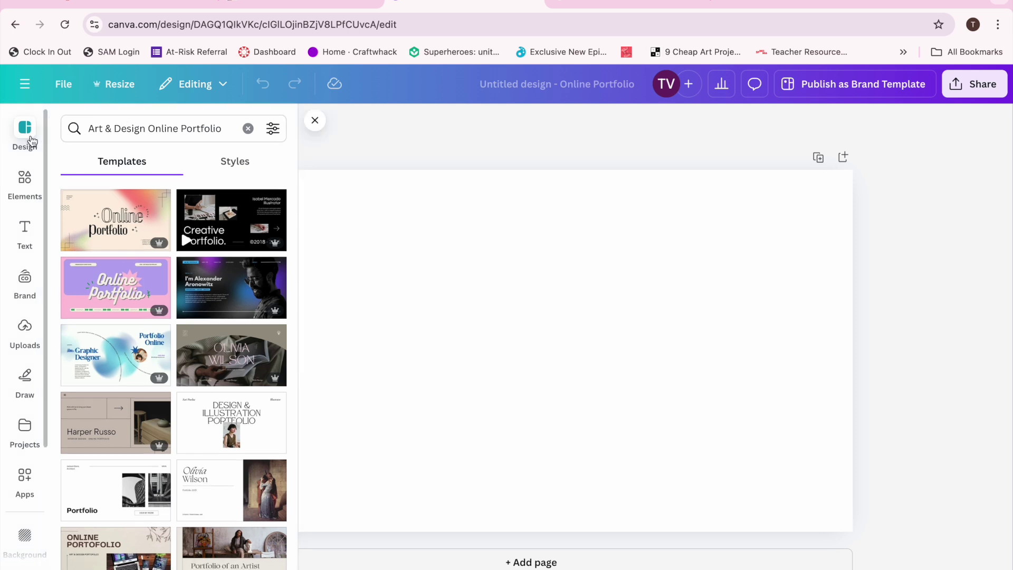
left_click(99, 133)
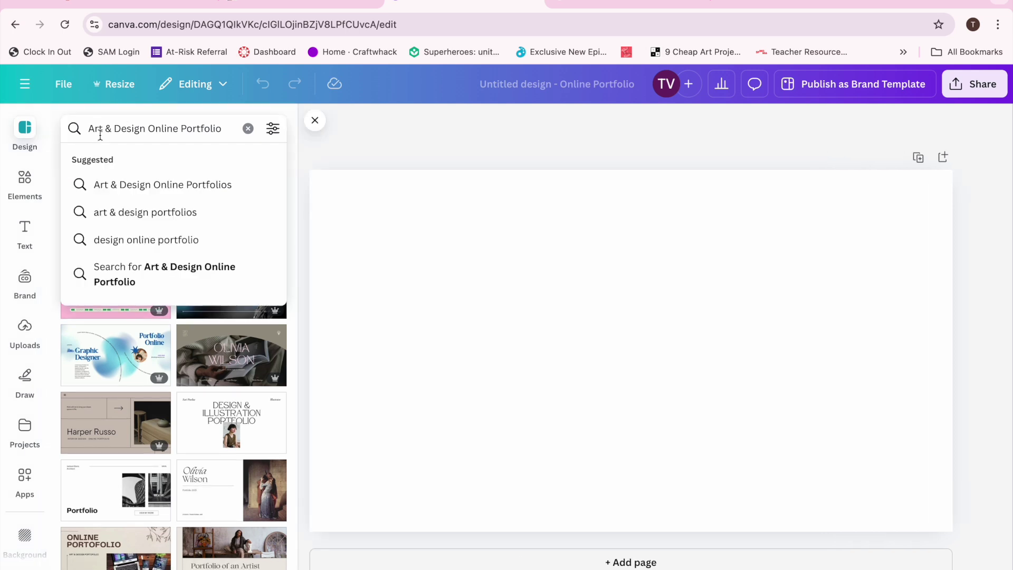
type("art")
key("Return")
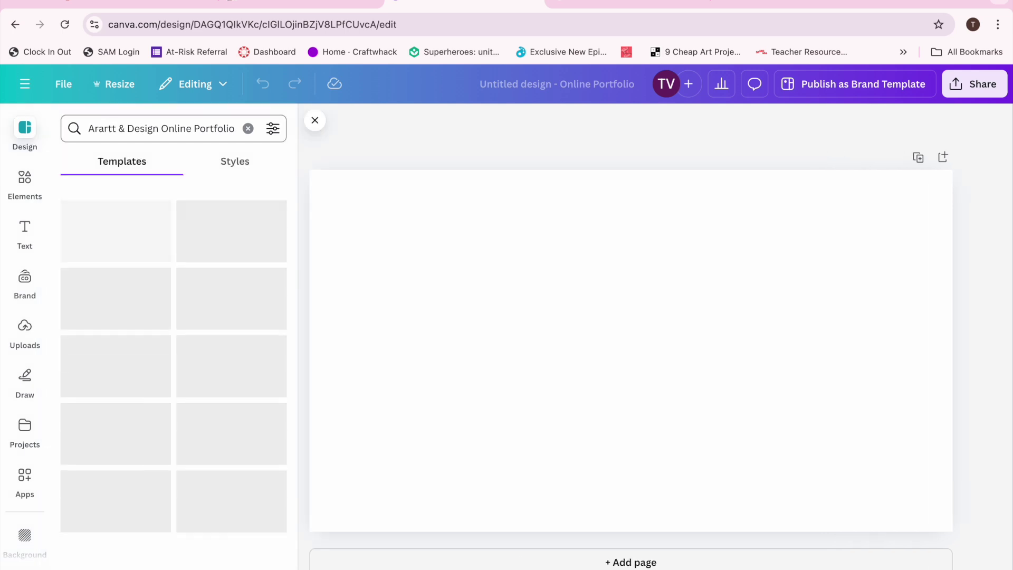
left_click_drag(112, 128, 235, 132)
key("BackSpace")
key("BackSpace")
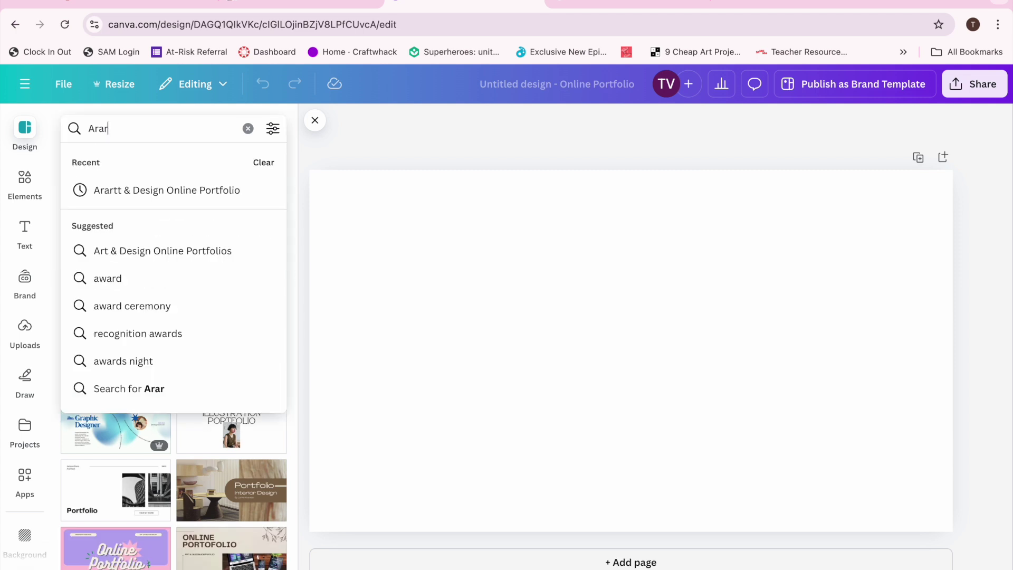
key("BackSpace")
key("BackSpace")
type("t")
key("Return")
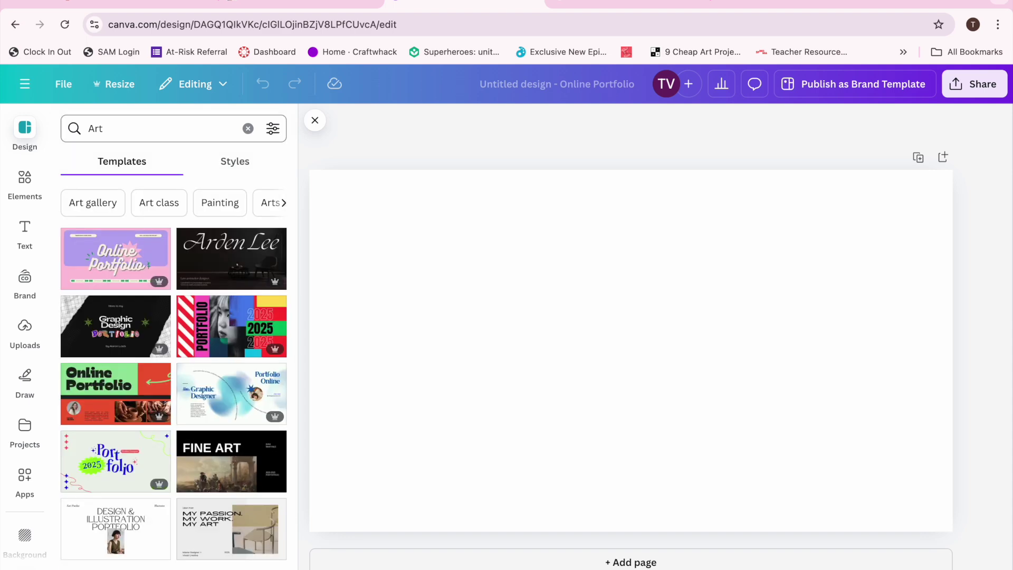
Browse the template results and apply the beige gradient Online Portfolio template to the blank page.
scroll(239, 337, "down", 4)
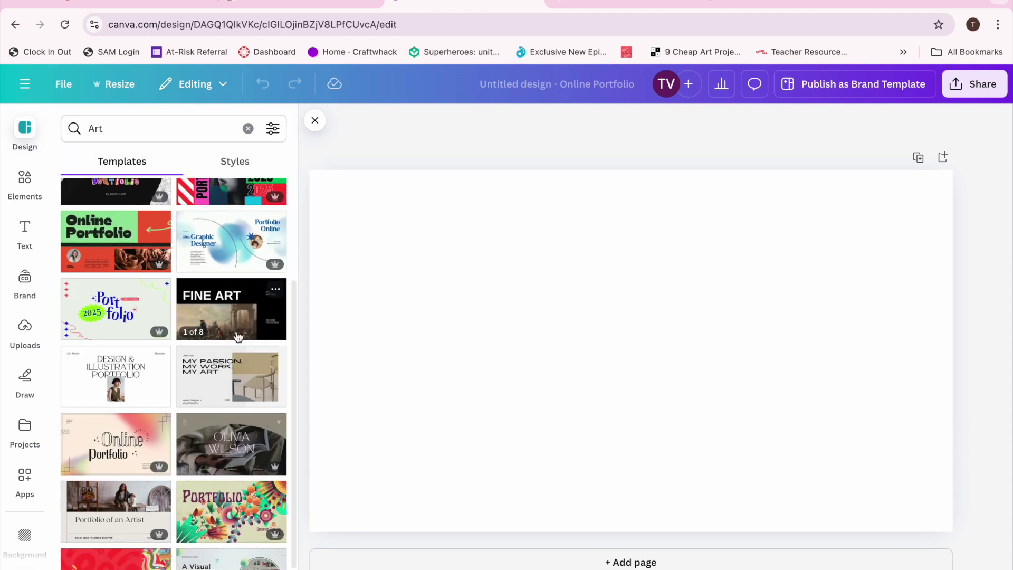
scroll(238, 336, "down", 5)
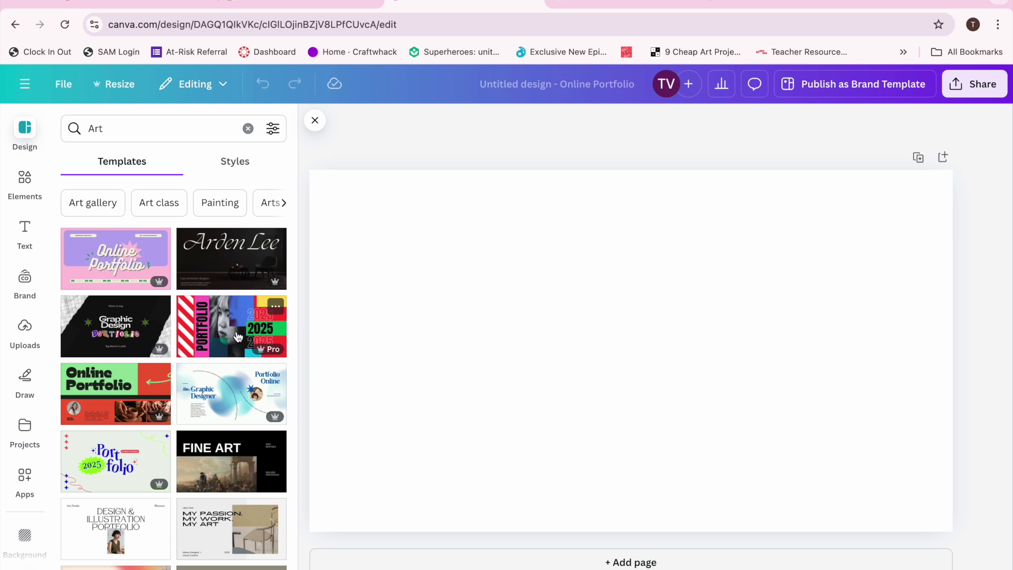
scroll(239, 336, "down", 1)
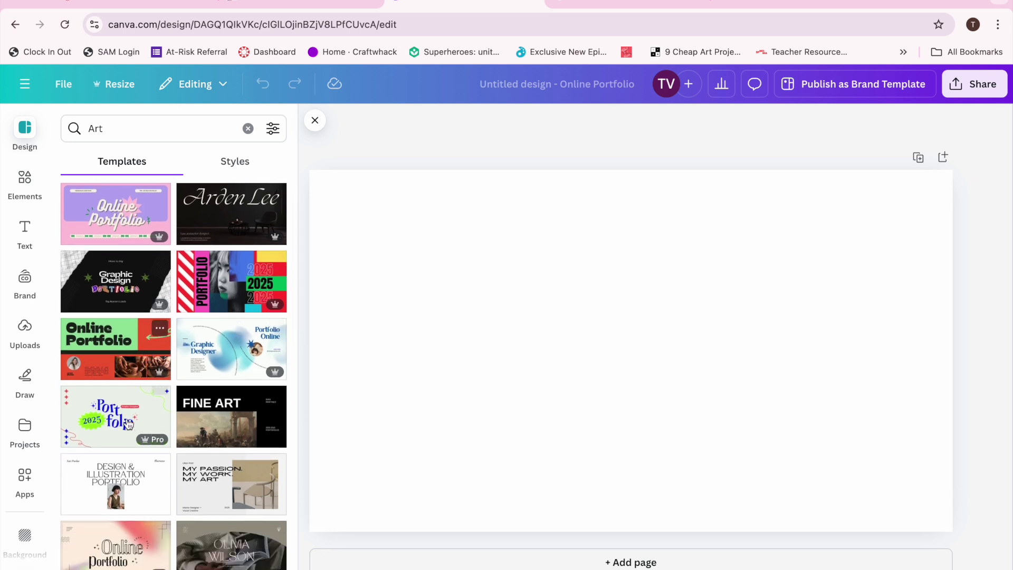
scroll(128, 426, "down", 2)
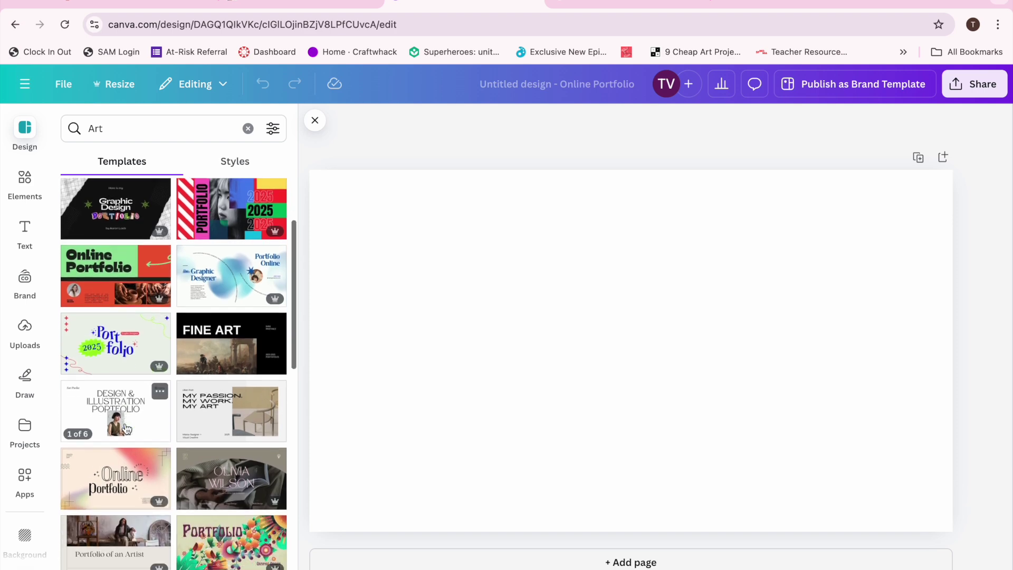
scroll(126, 428, "down", 1)
left_click(121, 448)
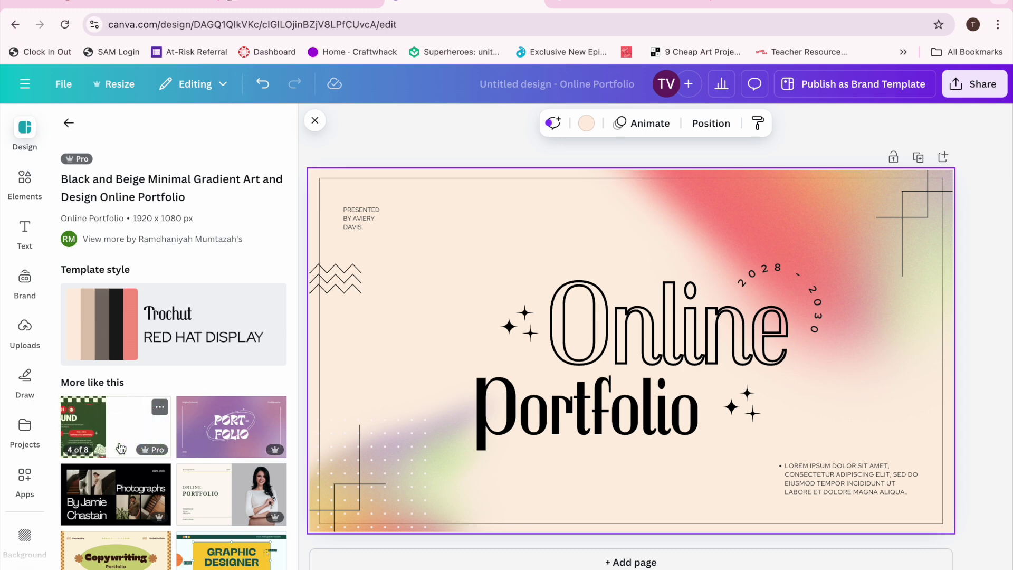
Delete the small presenter credit text near the cover page's upper left corner.
scroll(121, 449, "up", 3, "ctrl")
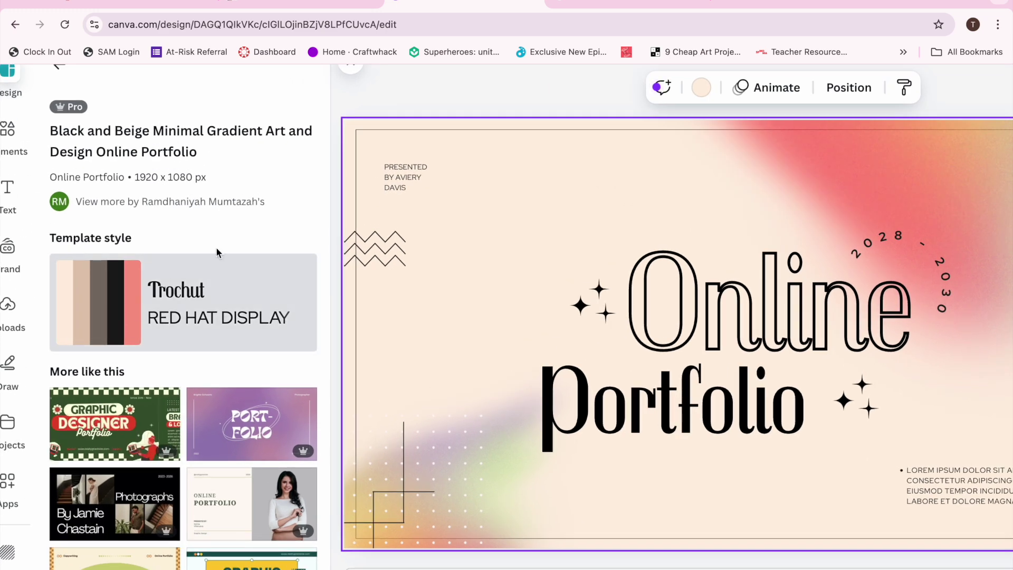
left_click(399, 186)
key("Delete")
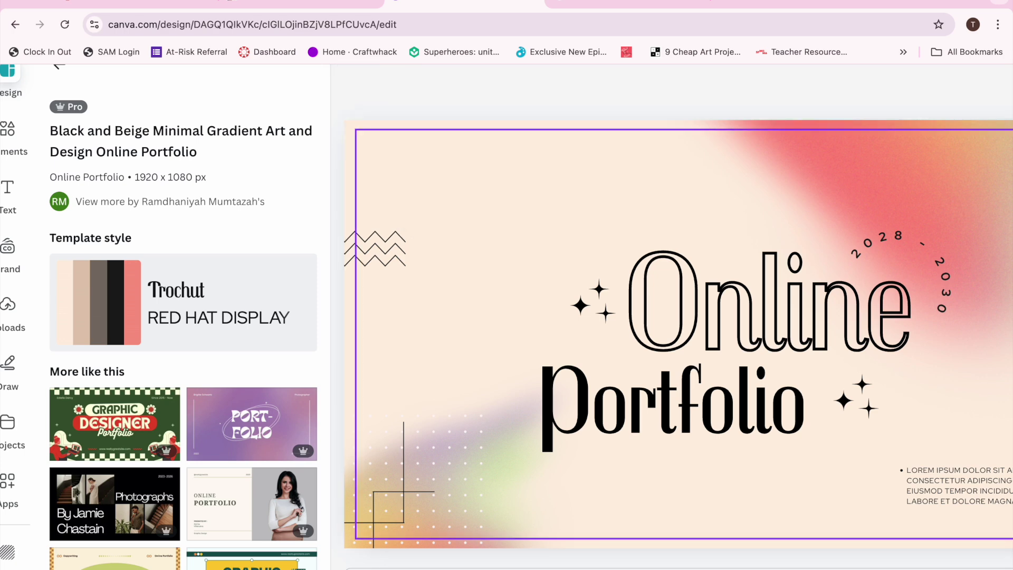
Replace the lorem ipsum placeholder text near the cover's lower right corner with FIRST NINE WEEKS.
left_click(412, 238)
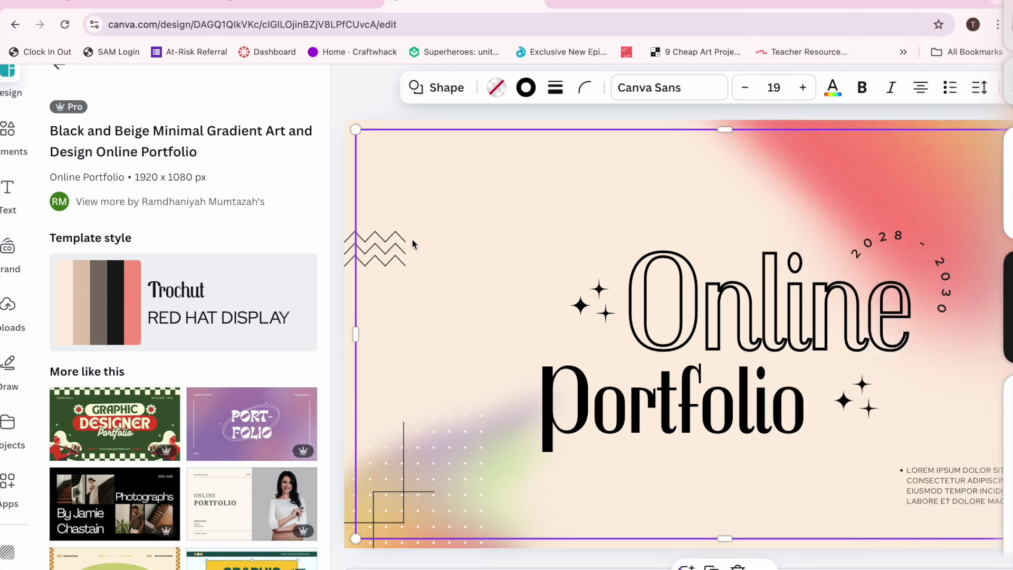
scroll(396, 249, "right", 5)
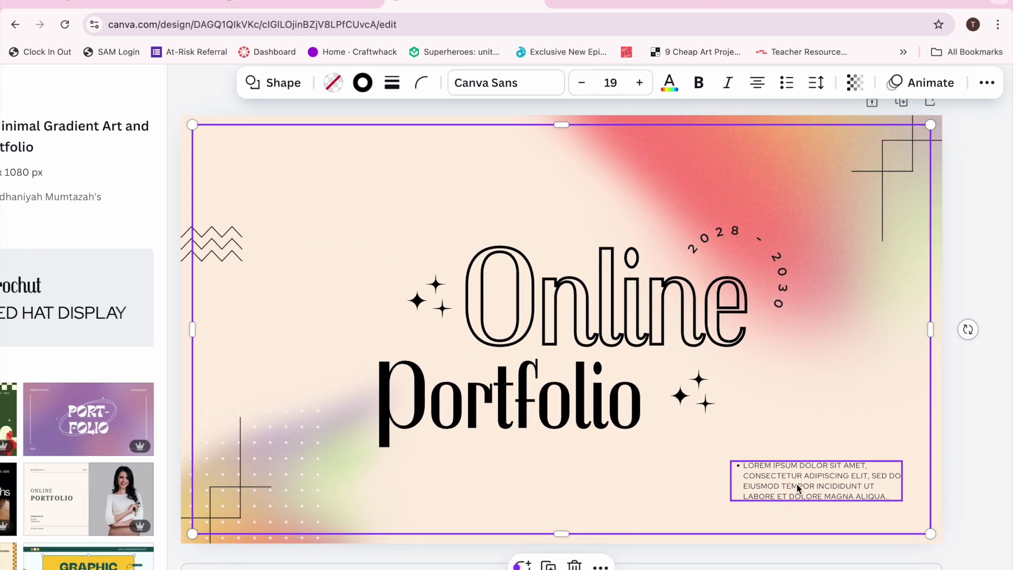
left_click(890, 497)
double_click(889, 496)
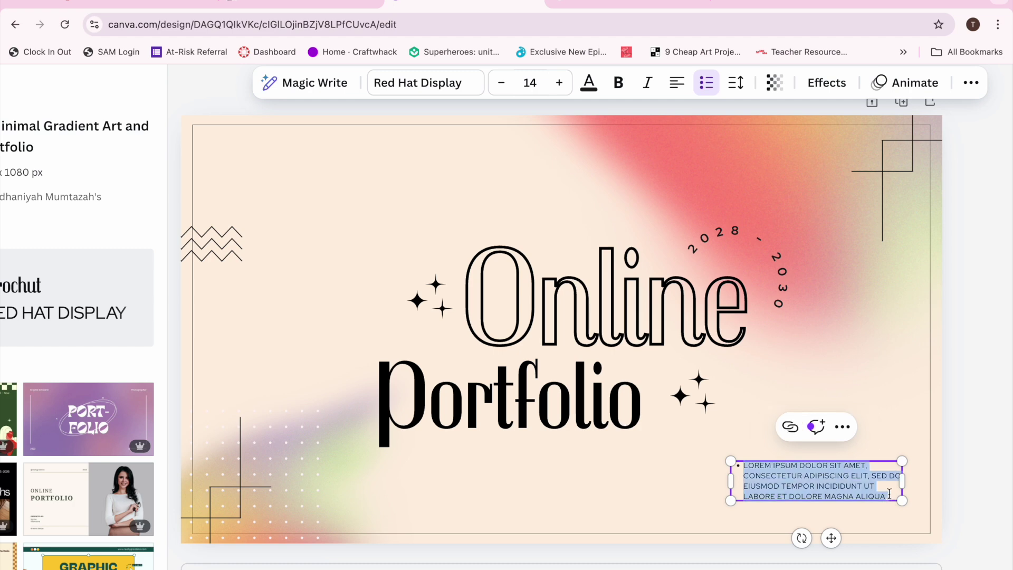
type("FIRST NINE")
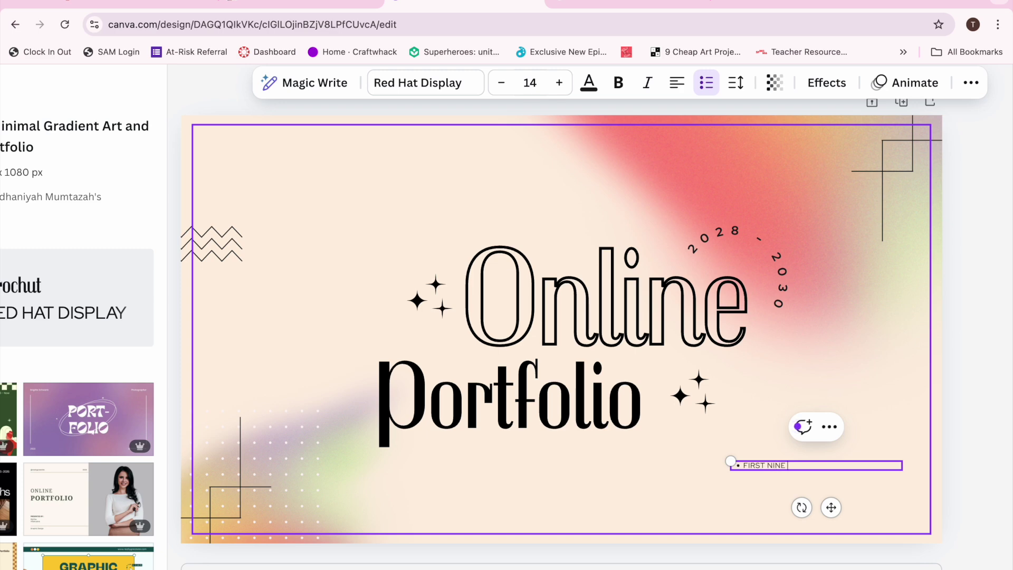
type(" WEEKS")
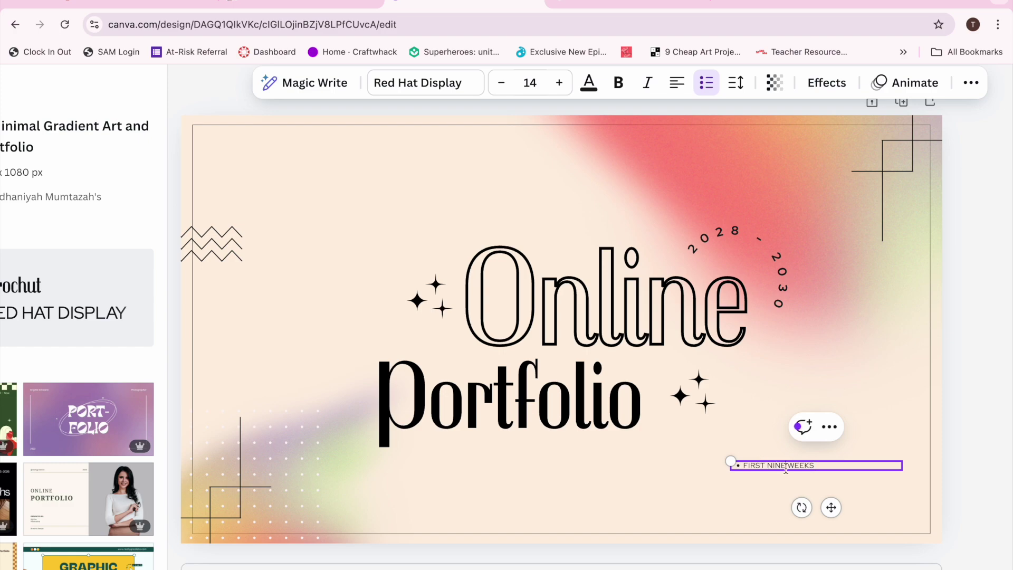
Try the numeral 9 in place of NINE in the FIRST NINE WEEKS text, and restore the word.
left_click_drag(785, 465, 768, 467)
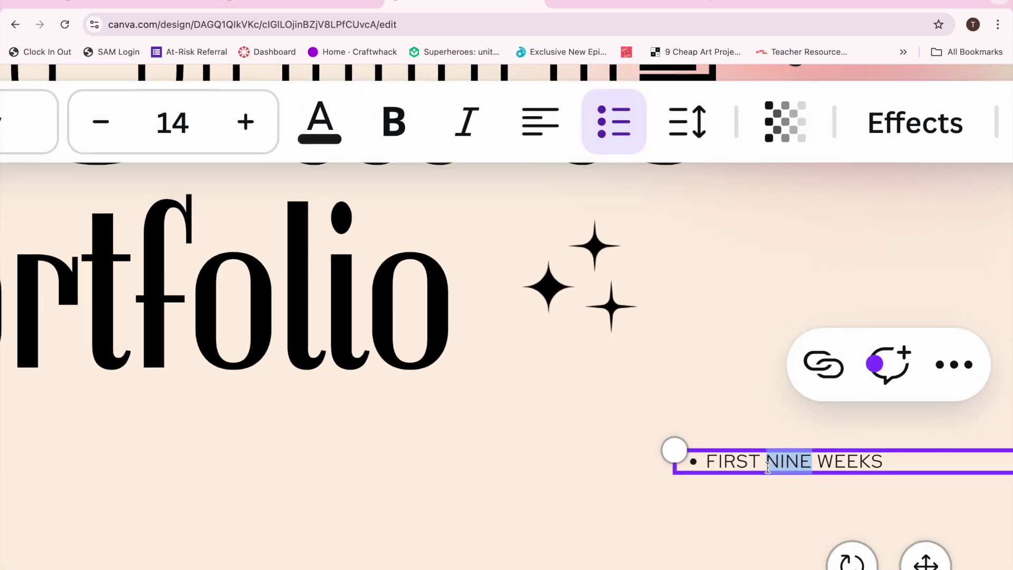
type("9")
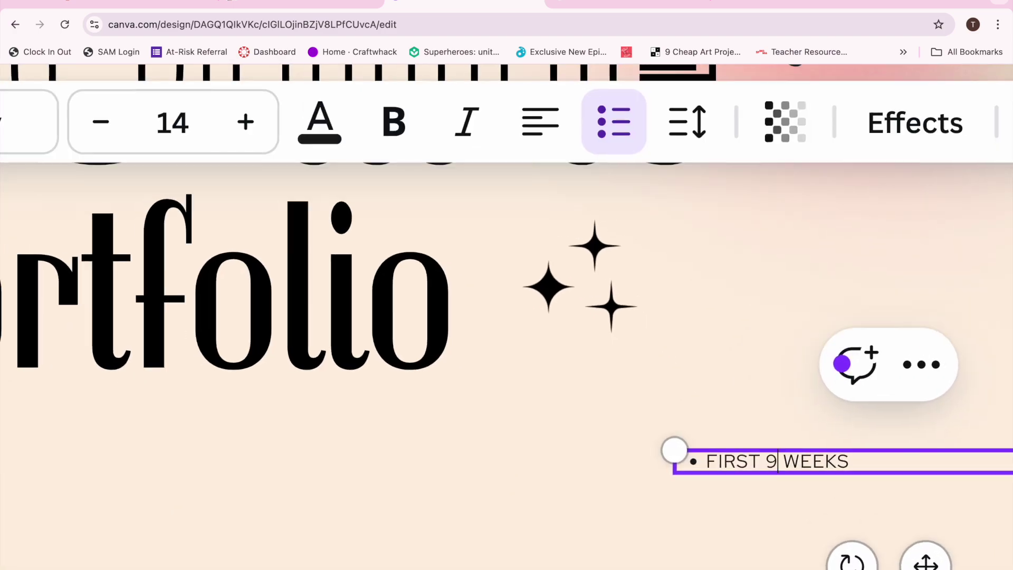
key("BackSpace")
type("NINE")
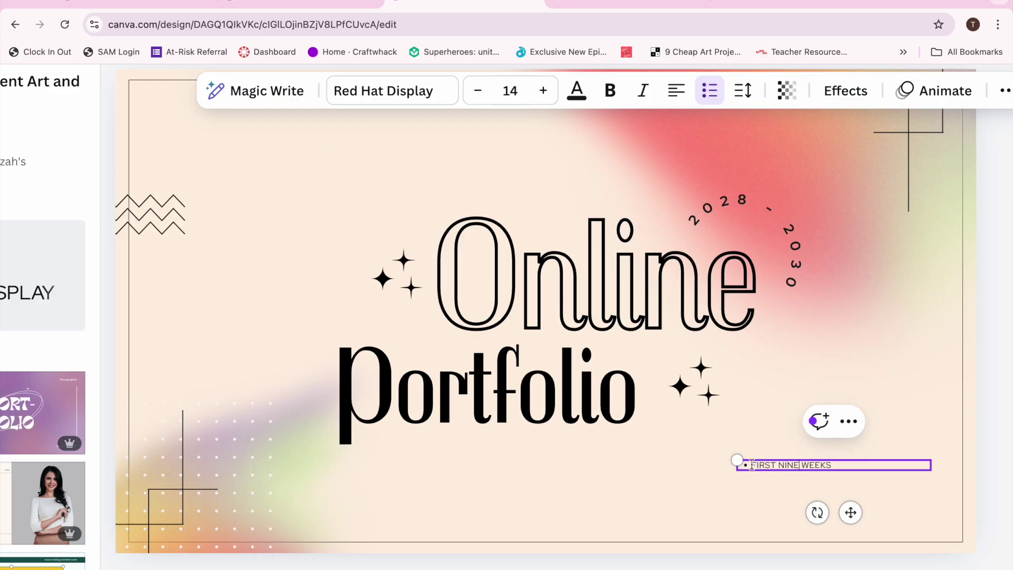
Remove the bullet from the FIRST NINE WEEKS text and enlarge it to about size 28.4.
key("ctrl+shift+8")
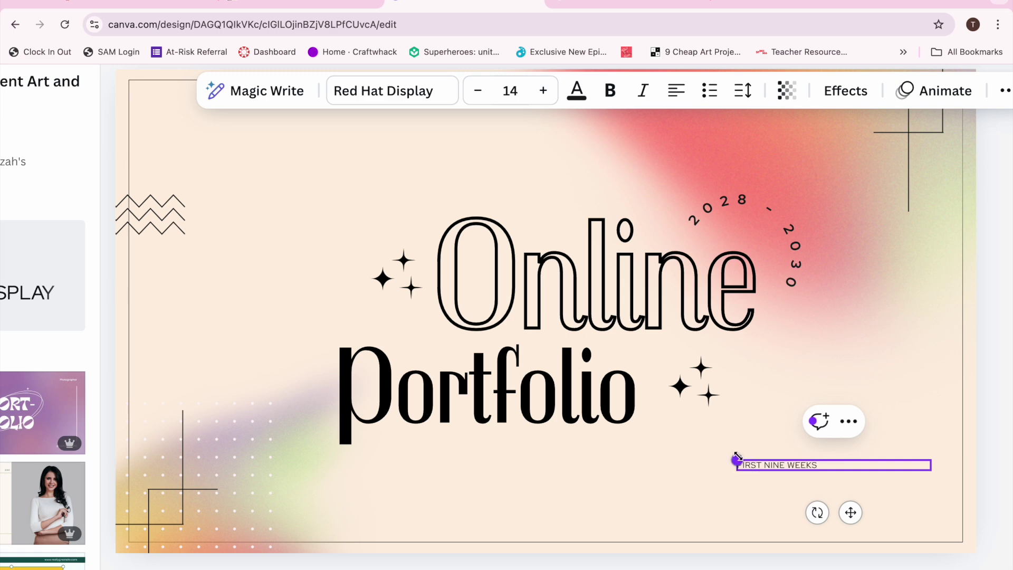
left_click_drag(737, 455, 543, 319)
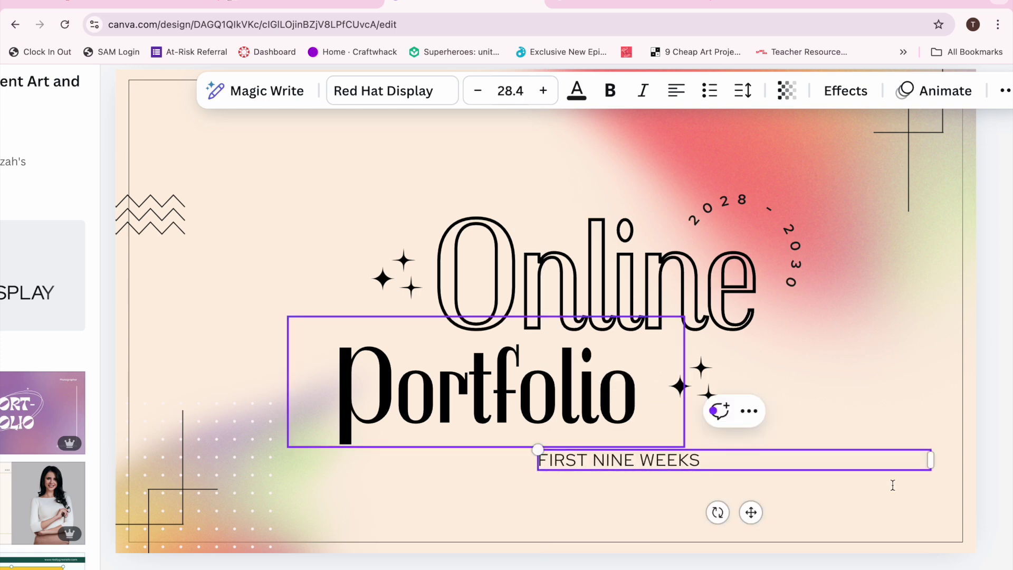
Narrow the FIRST NINE WEEKS text box to fit its words and move it to the cover's lower right corner.
left_click_drag(926, 460, 719, 460)
left_click_drag(646, 512, 835, 543)
scroll(833, 545, "down", 5)
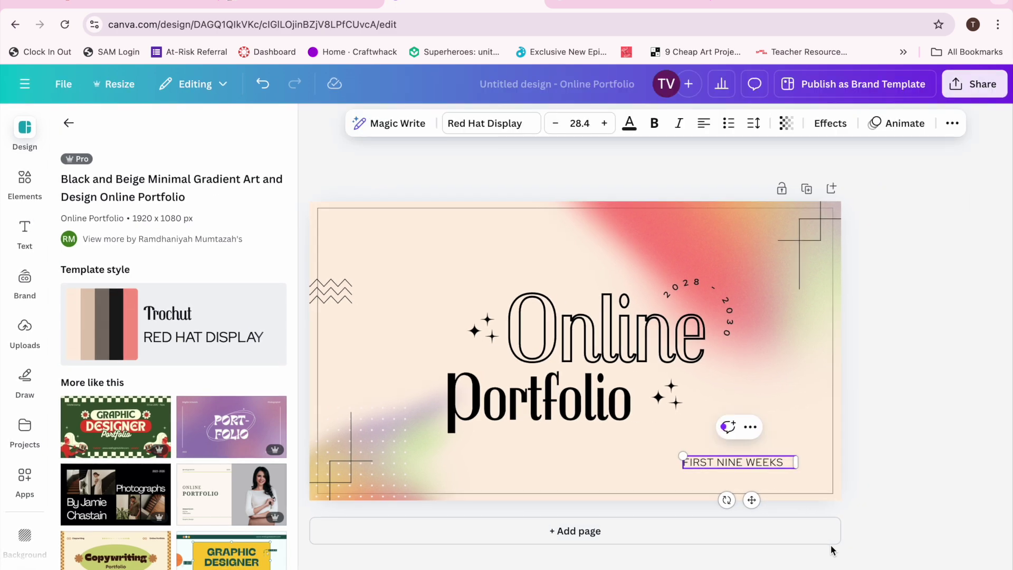
scroll(831, 550, "up", 5)
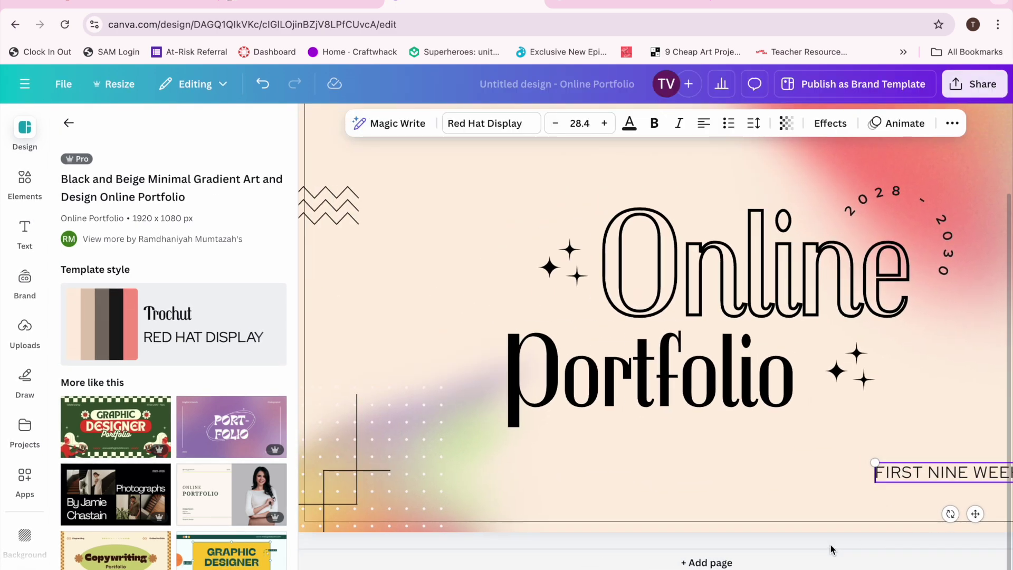
scroll(738, 528, "right", 3)
left_click(631, 514)
Replace the years in the curved text beside the Online title with 2024-2025.
scroll(649, 549, "up", 5)
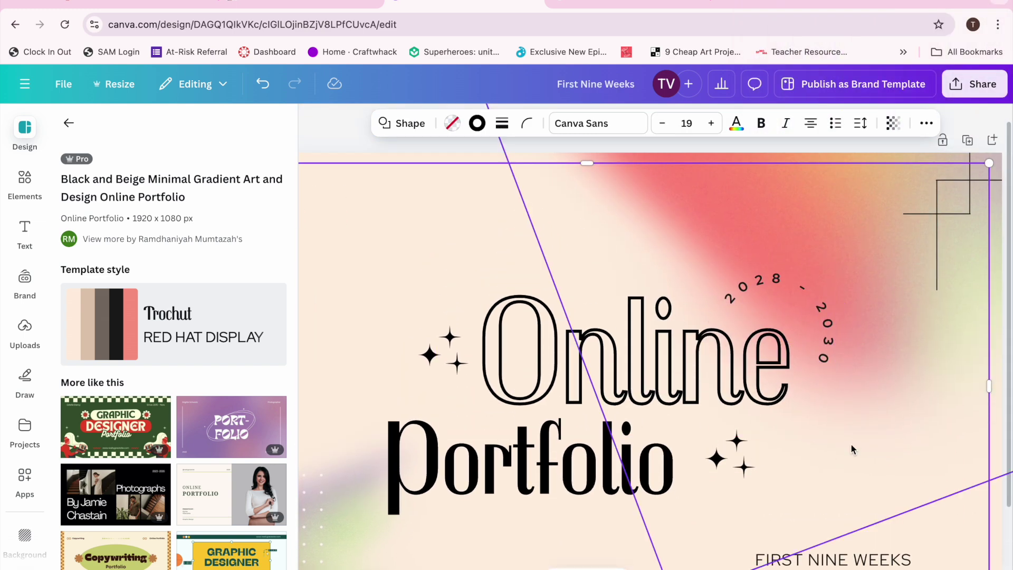
left_click(829, 329)
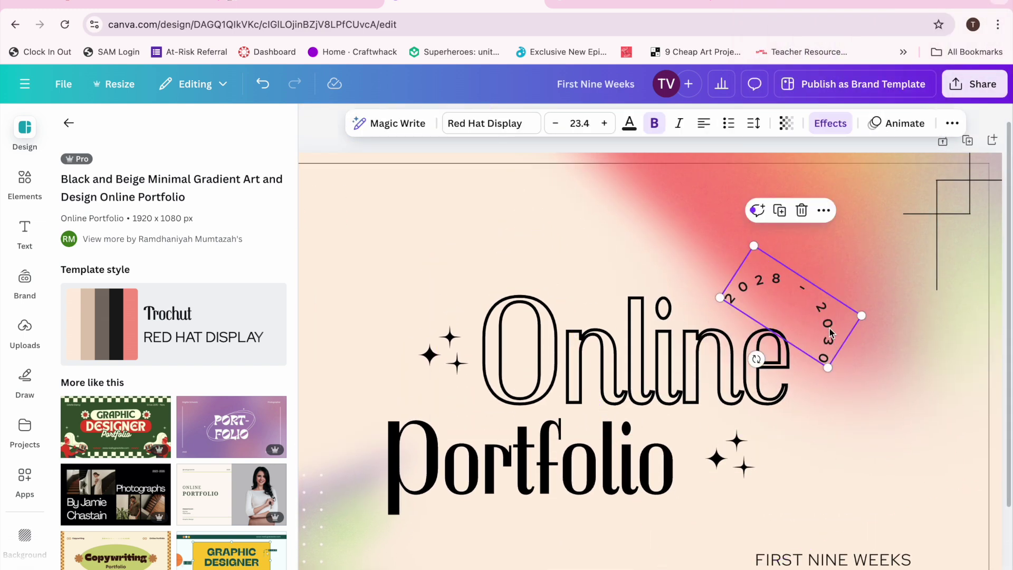
type("202")
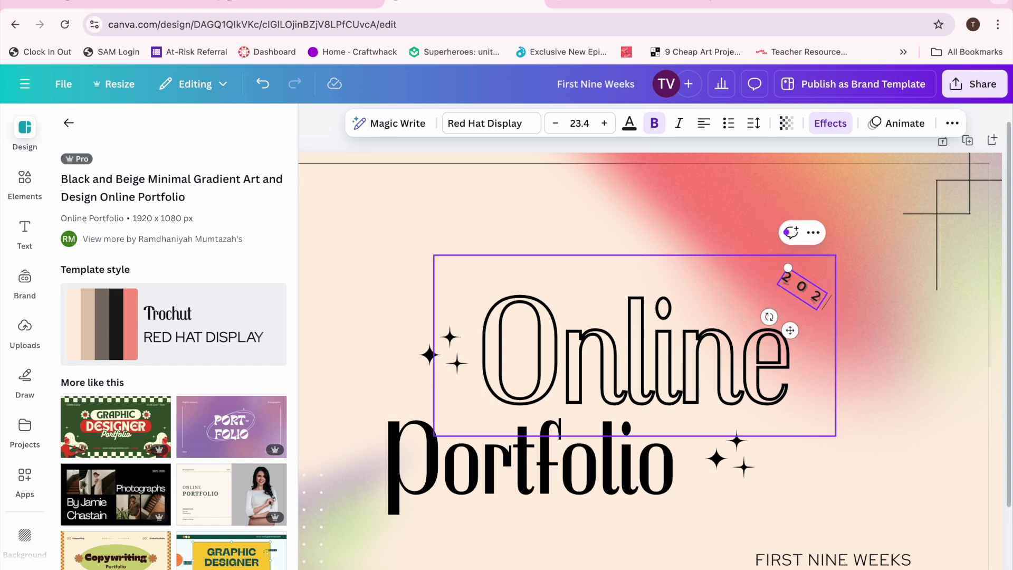
type("4 - 2025")
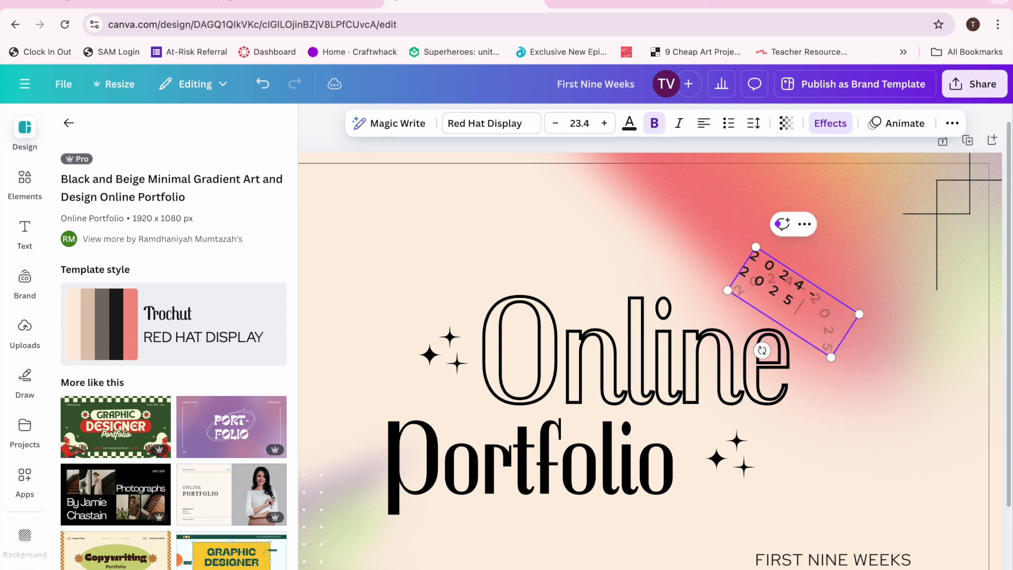
left_click(911, 488)
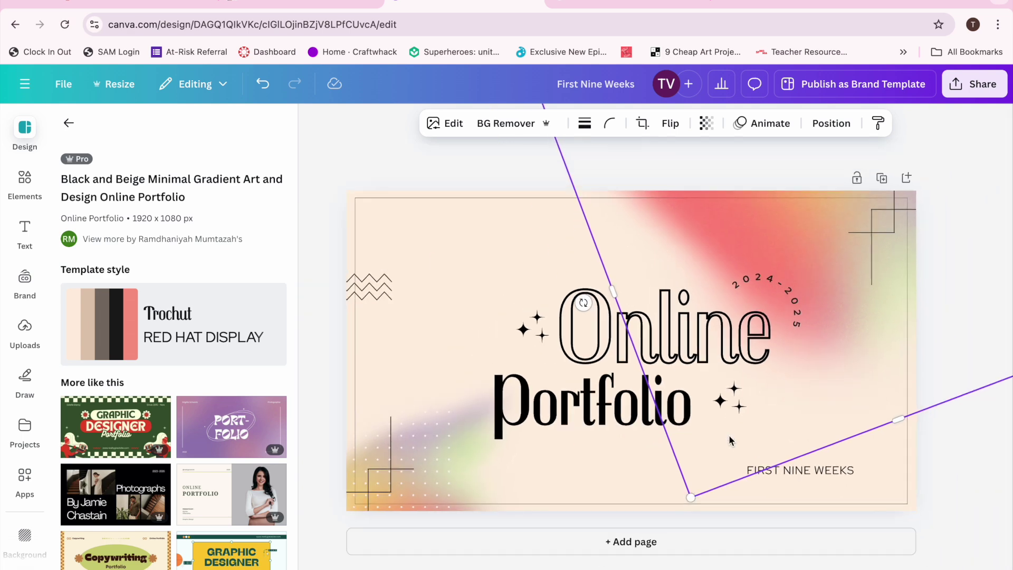
Shorten the curved 2024-2025 text beside the Online title to 2024.
key("super+minus")
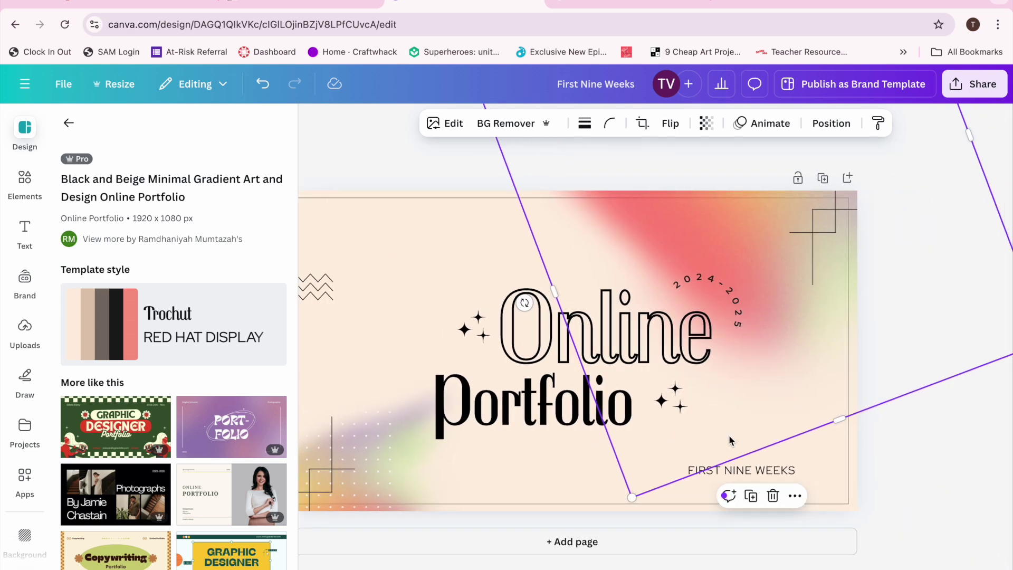
double_click(726, 294)
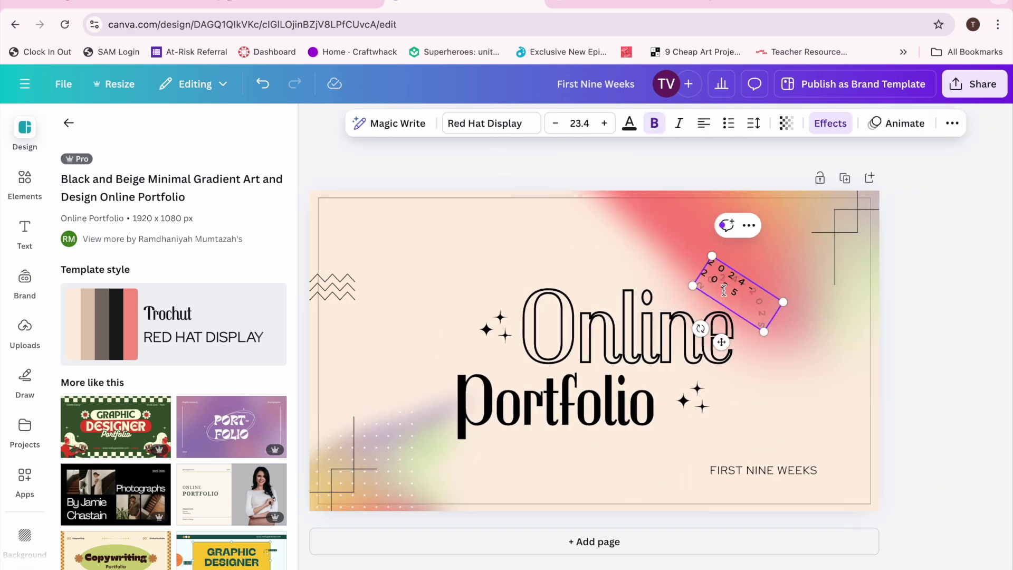
key("BackSpace")
key("BackSpace")
key("BackSpace")
key("BackSpace")
key("BackSpace")
key("BackSpace")
key("BackSpace")
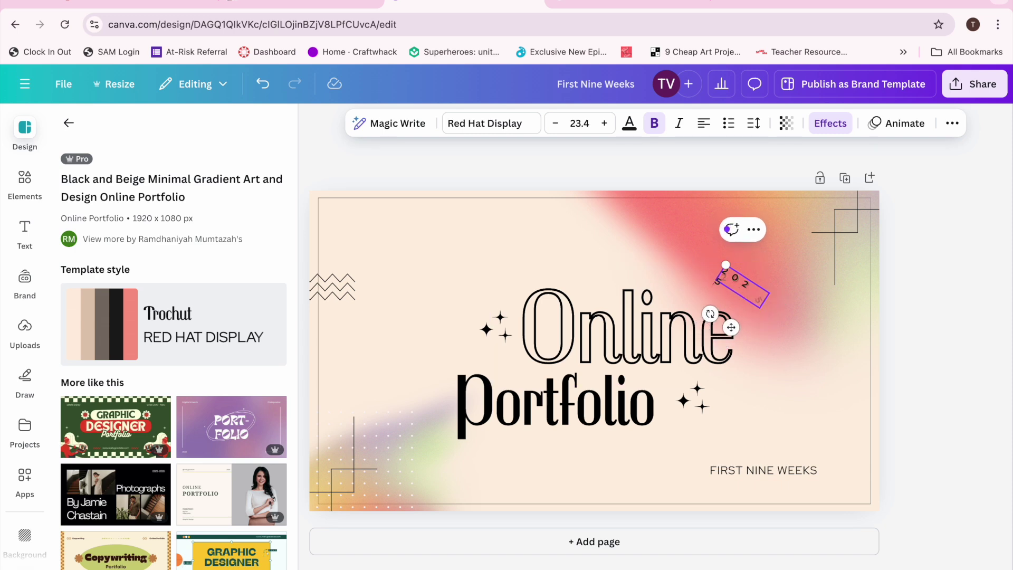
key("BackSpace")
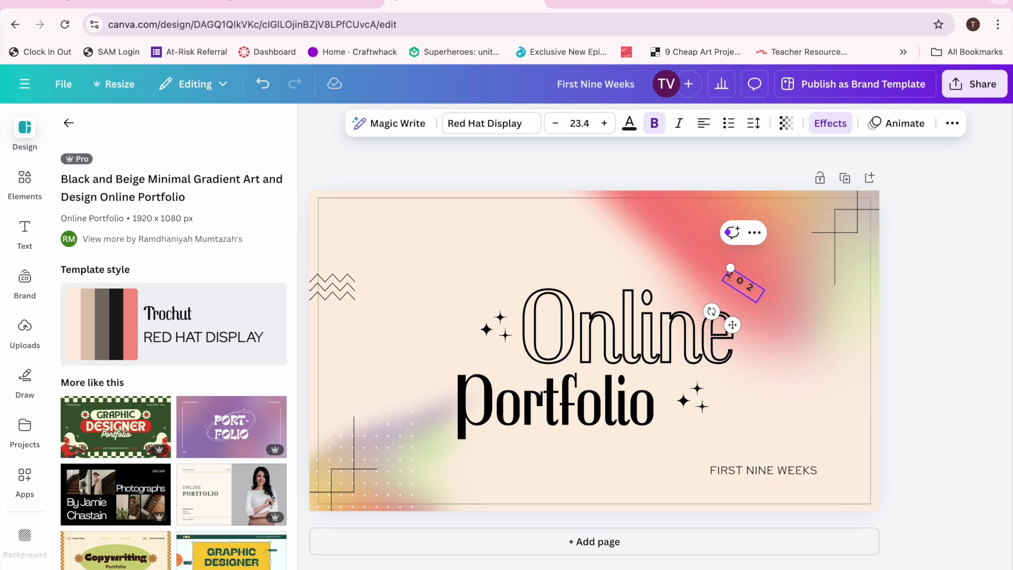
type("4")
left_click(797, 303)
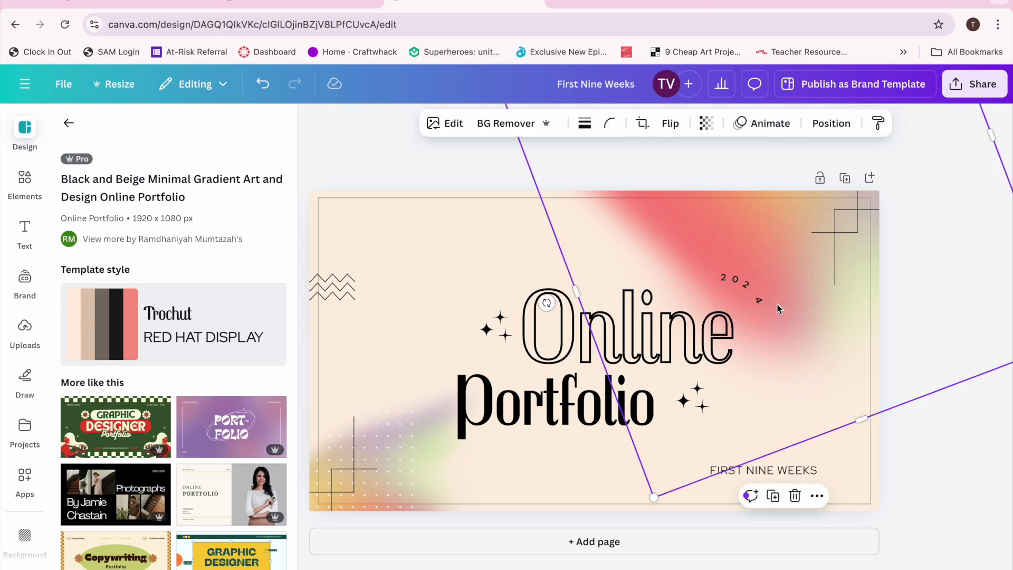
Delete the curved year text beside the Online title.
left_click(758, 298)
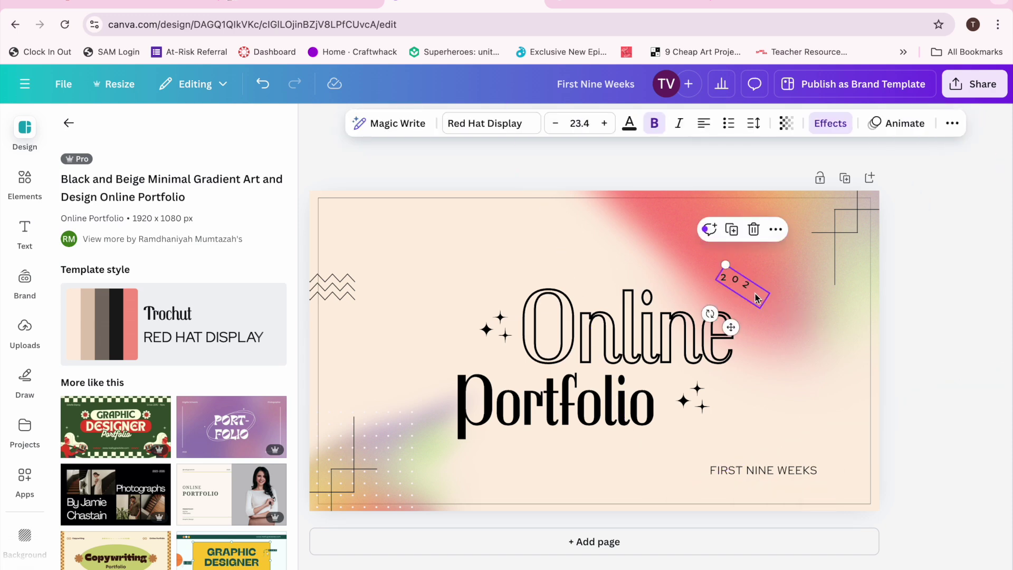
left_click(753, 229)
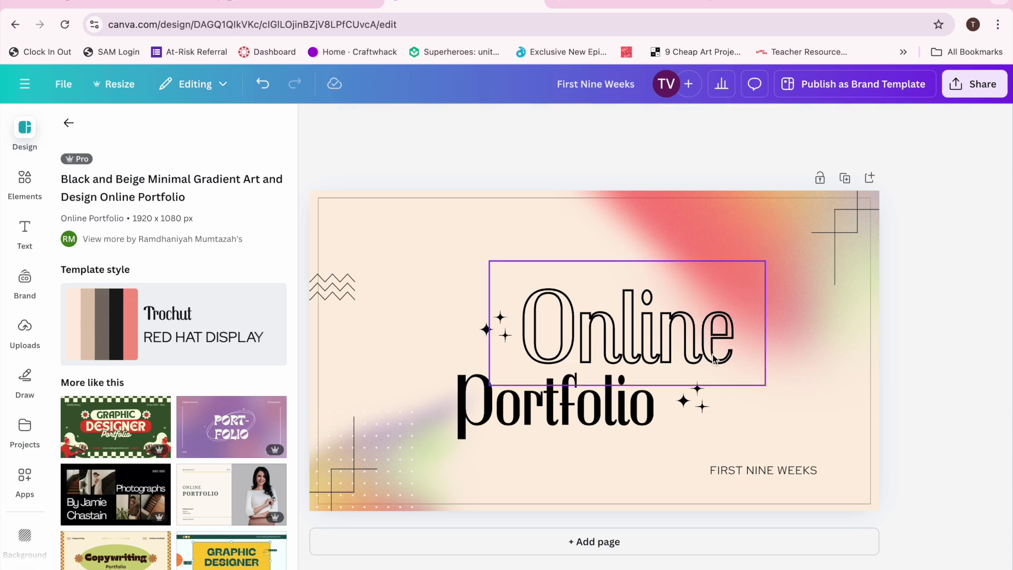
Duplicate the FIRST NINE WEEKS text, align the copy directly beneath the original, and replace its wording with 2024.
left_click(737, 474)
left_click(764, 439)
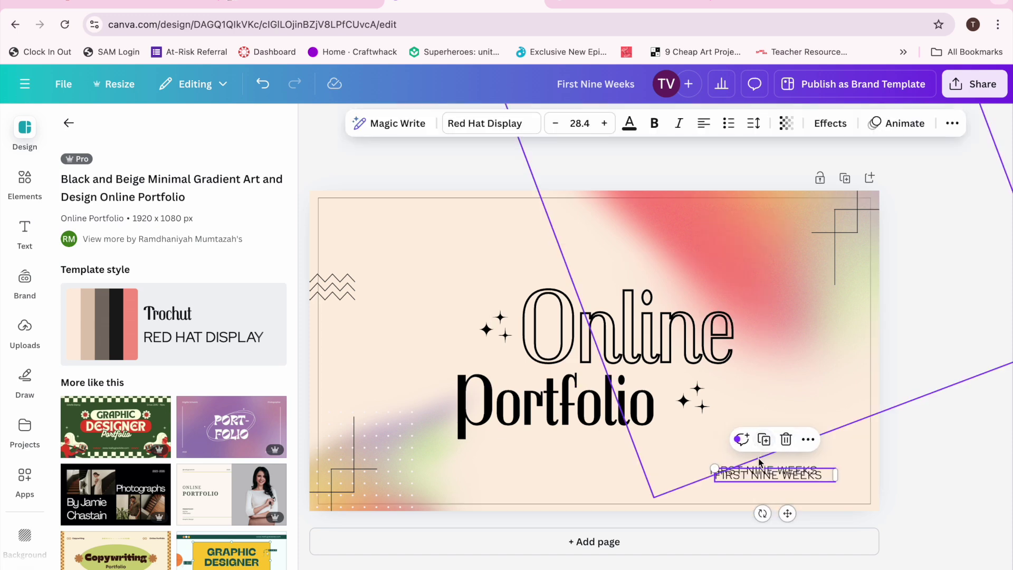
left_click_drag(759, 474, 761, 490)
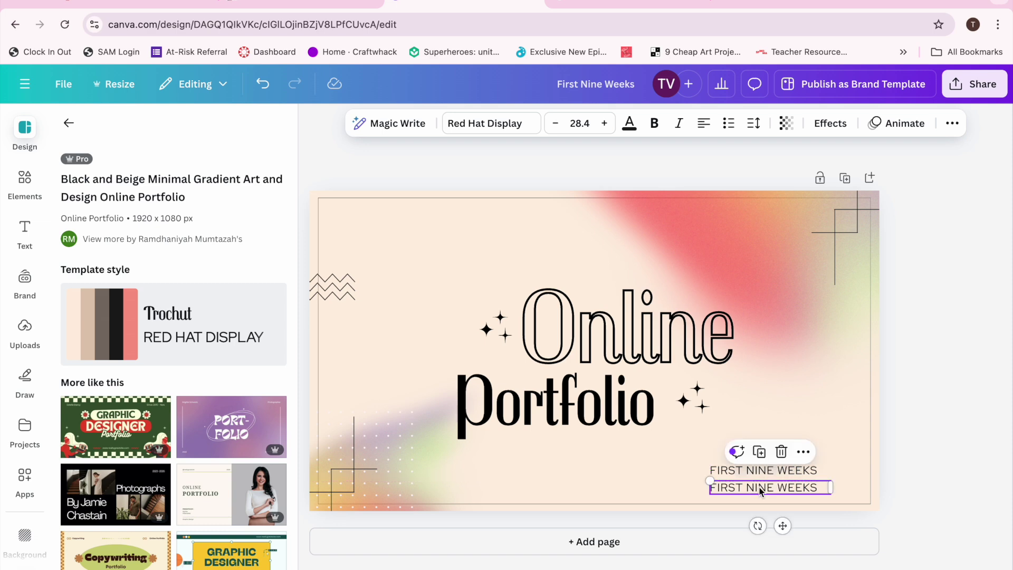
double_click(760, 489)
type("2024")
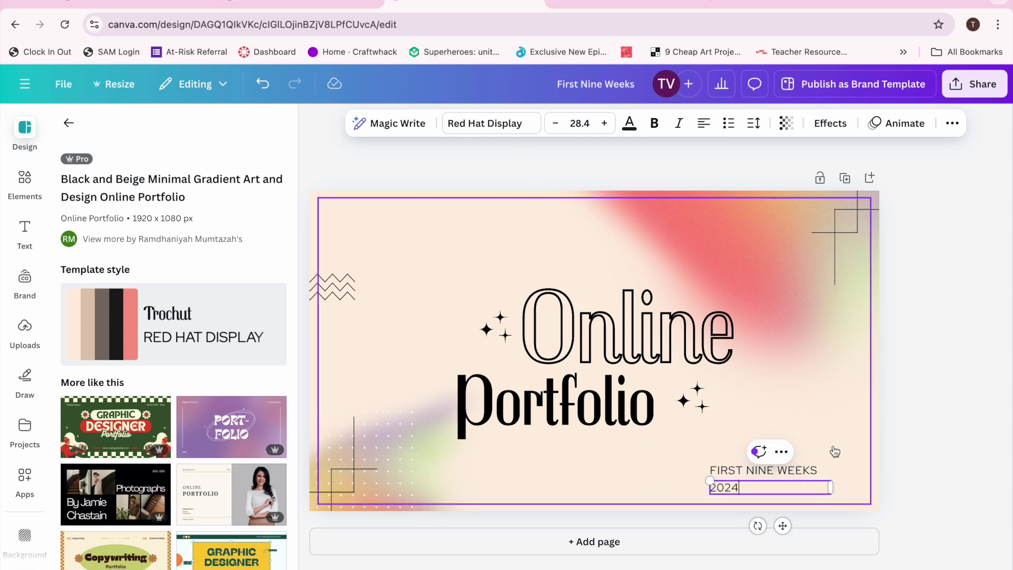
left_click(845, 458)
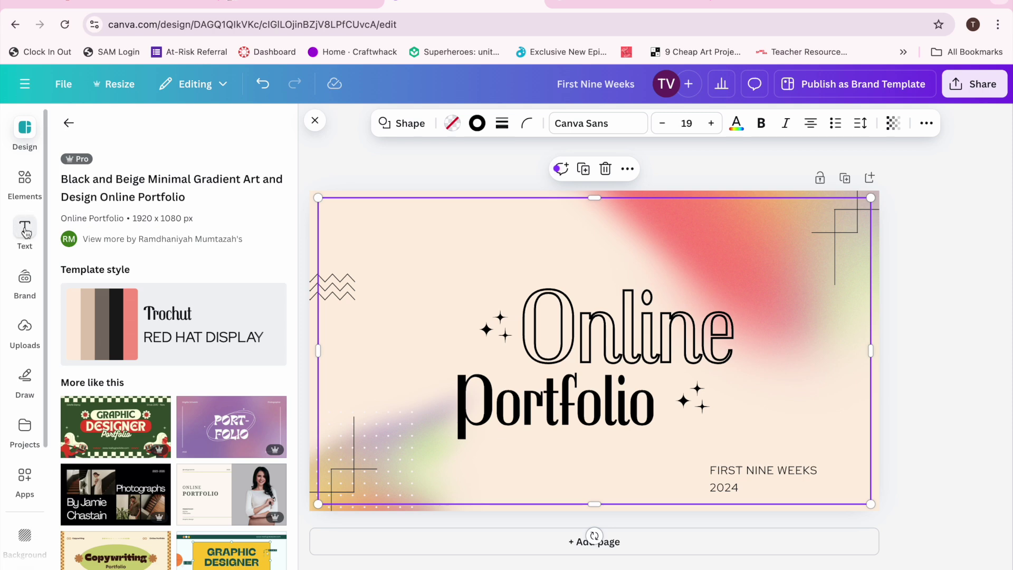
Try replacing the word Online in the title with the owner's first name in possessive form, and undo it.
left_click(522, 336)
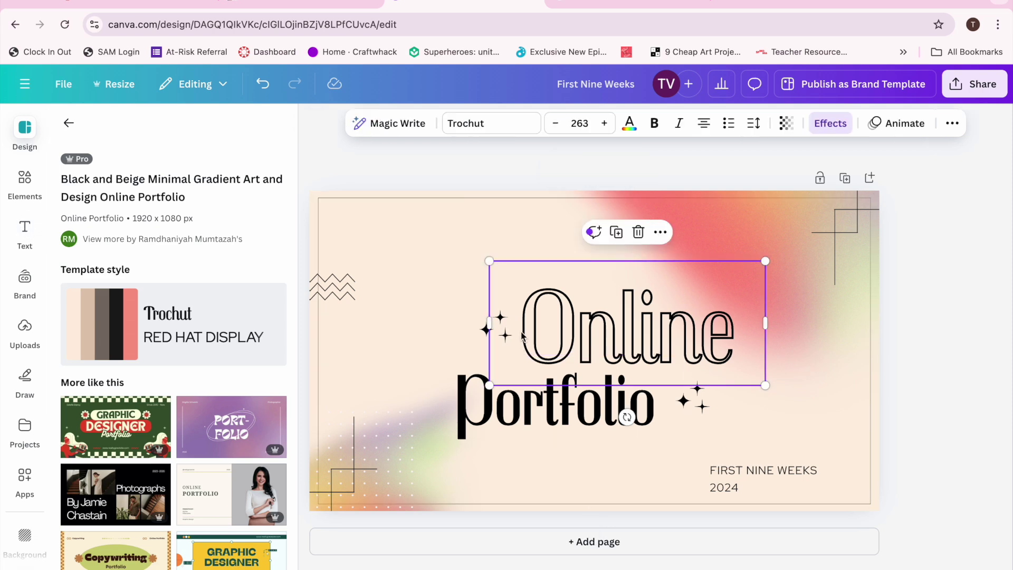
double_click(521, 334)
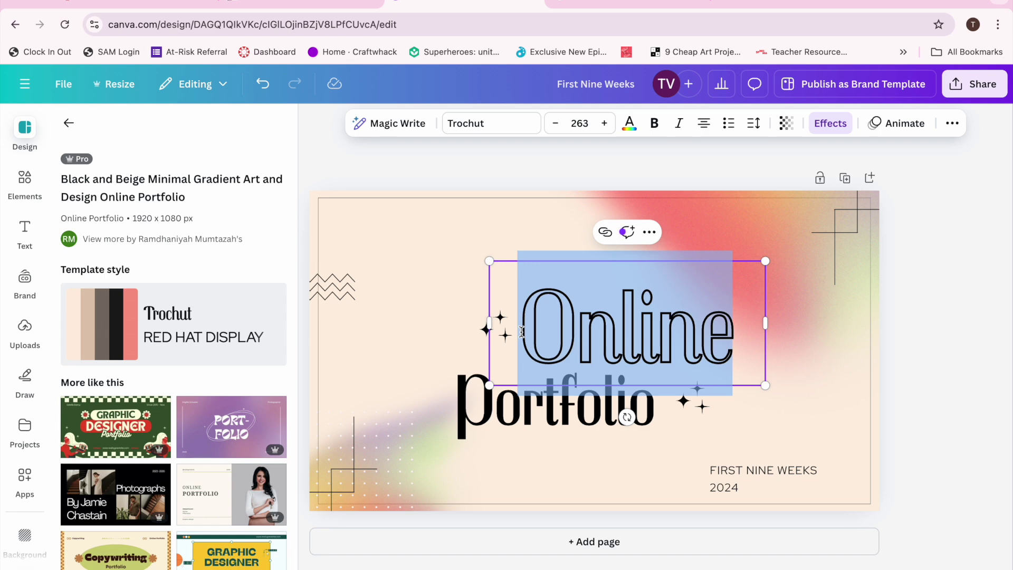
type("Tracy's")
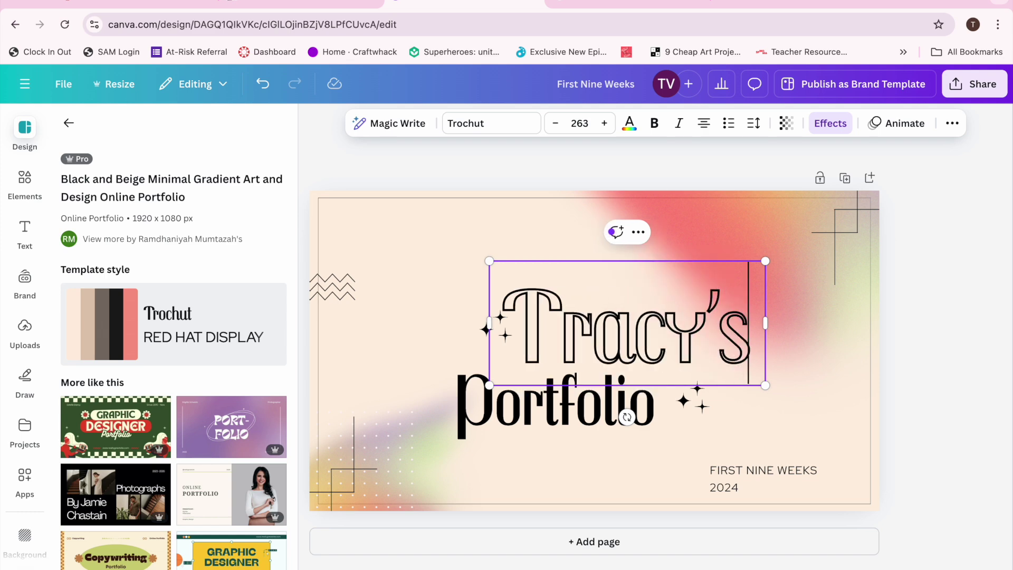
left_click(267, 83)
left_click(267, 83)
left_click(266, 82)
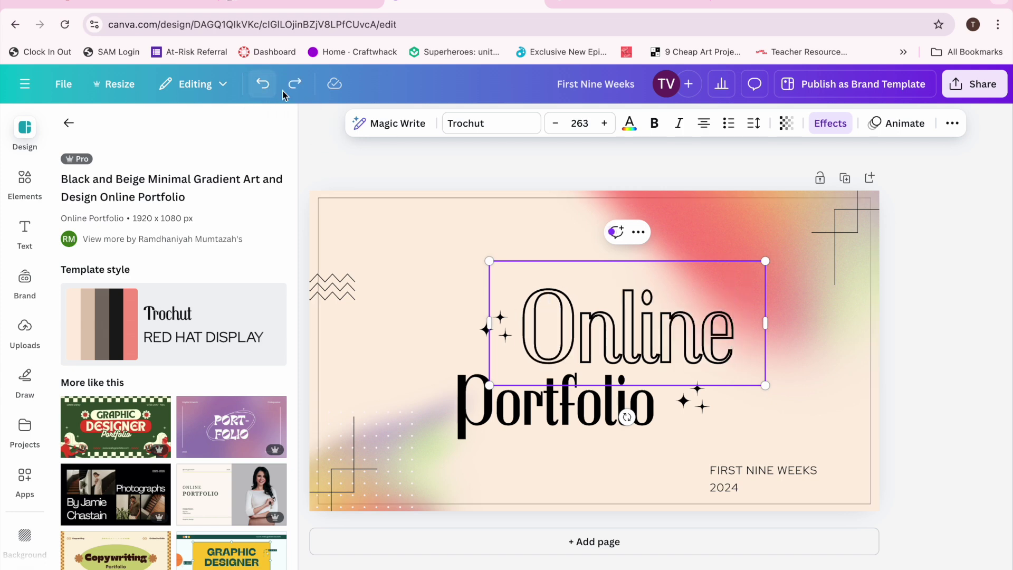
Insert the owner's first name in possessive form before the word Online in the outlined title.
left_click(489, 323)
type("Tracy")
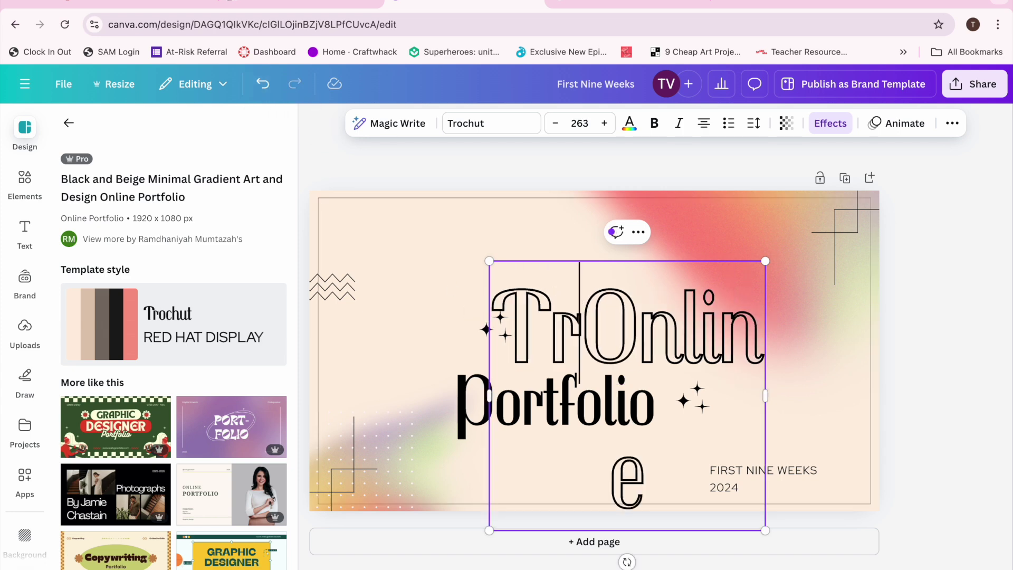
type("'s")
key("Return")
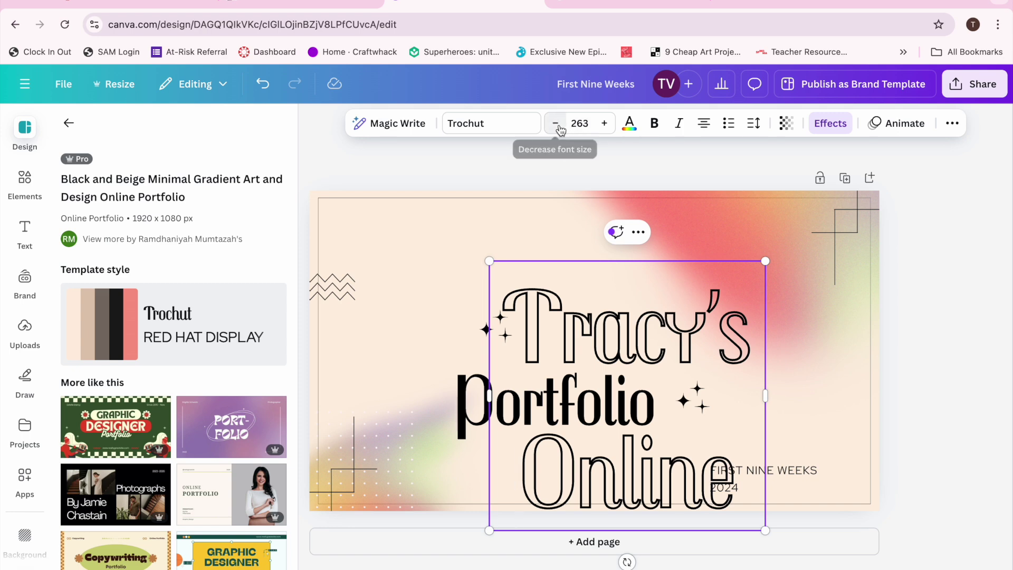
Reduce the outlined title's font size to 100.
left_click(555, 126)
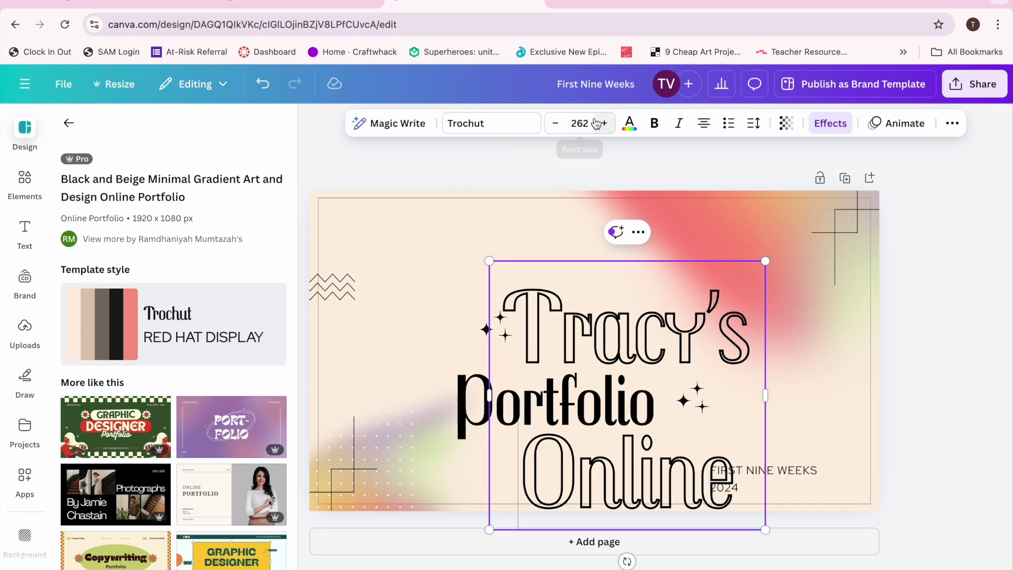
left_click(581, 125)
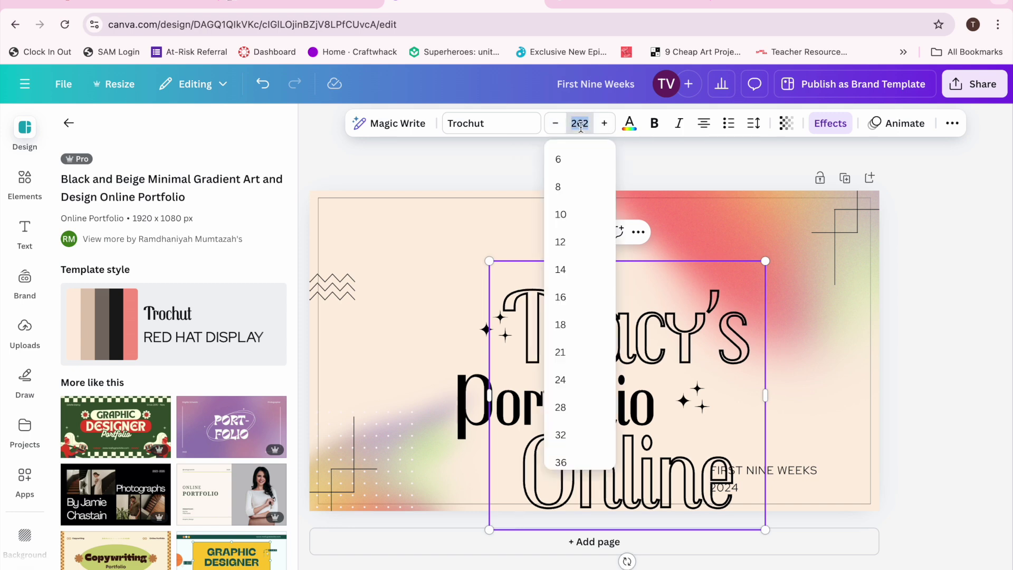
key("Return")
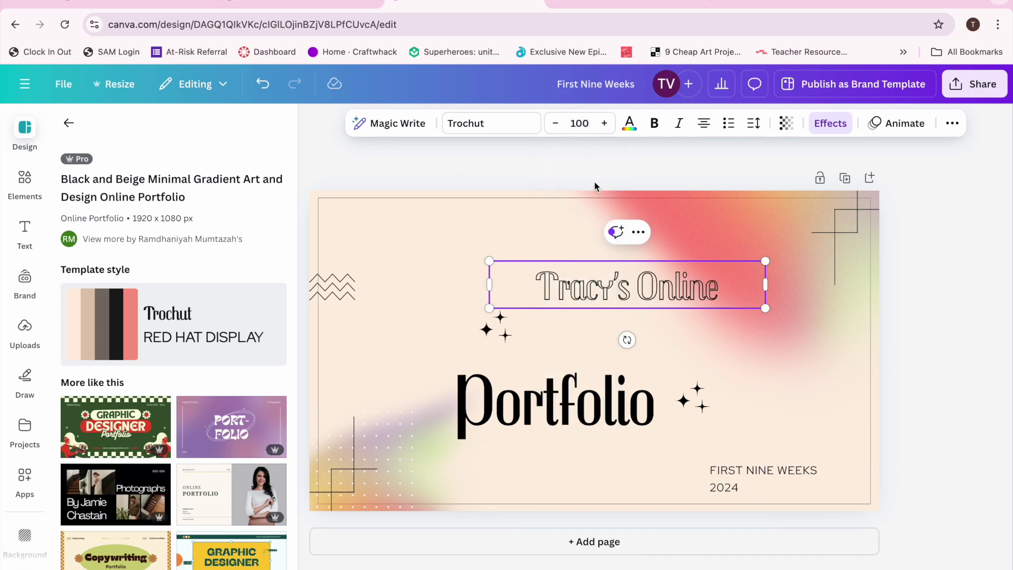
Enlarge the outlined title's font size to 159.
left_click(604, 123)
left_click(604, 122)
left_click(604, 123)
left_click(604, 123)
left_click(604, 123)
left_click(604, 123)
left_click(604, 123)
left_click(603, 123)
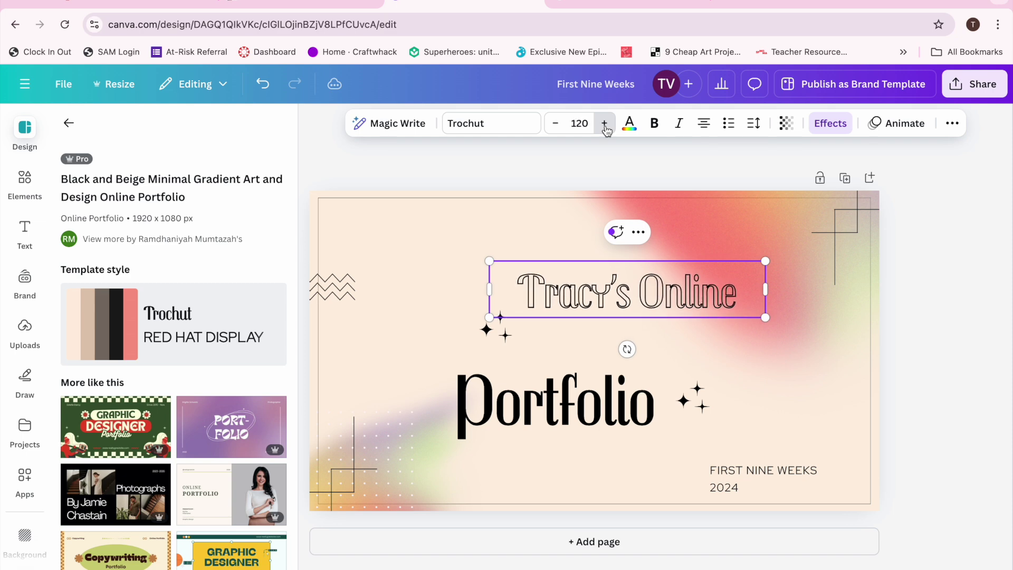
left_click(604, 123)
left_click(604, 123)
left_click(604, 123)
left_click(604, 122)
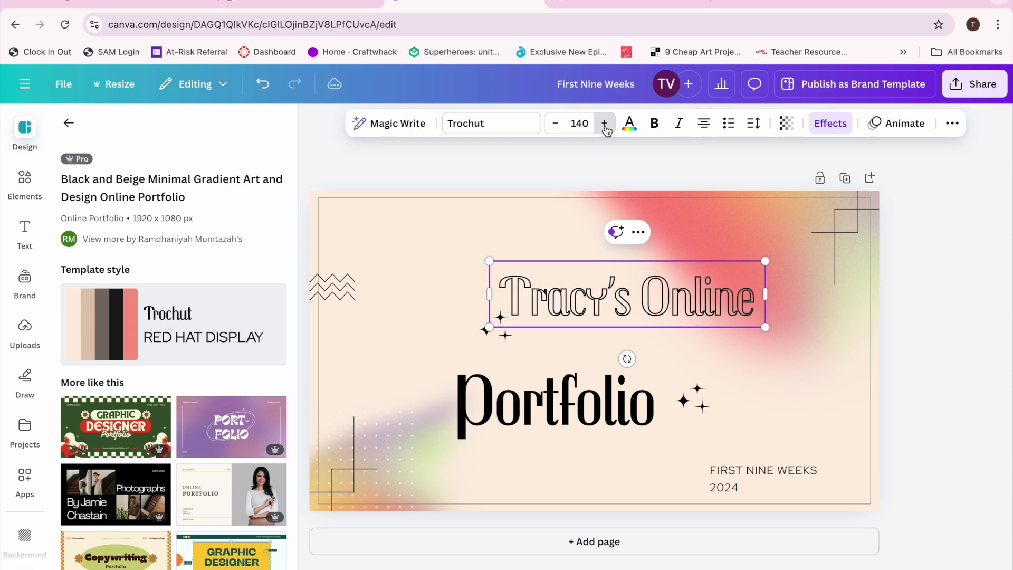
left_click(604, 123)
left_click(604, 123)
left_click(604, 123)
left_click(604, 123)
left_click(604, 123)
left_click(604, 123)
left_click(603, 123)
left_click(604, 123)
left_click(604, 122)
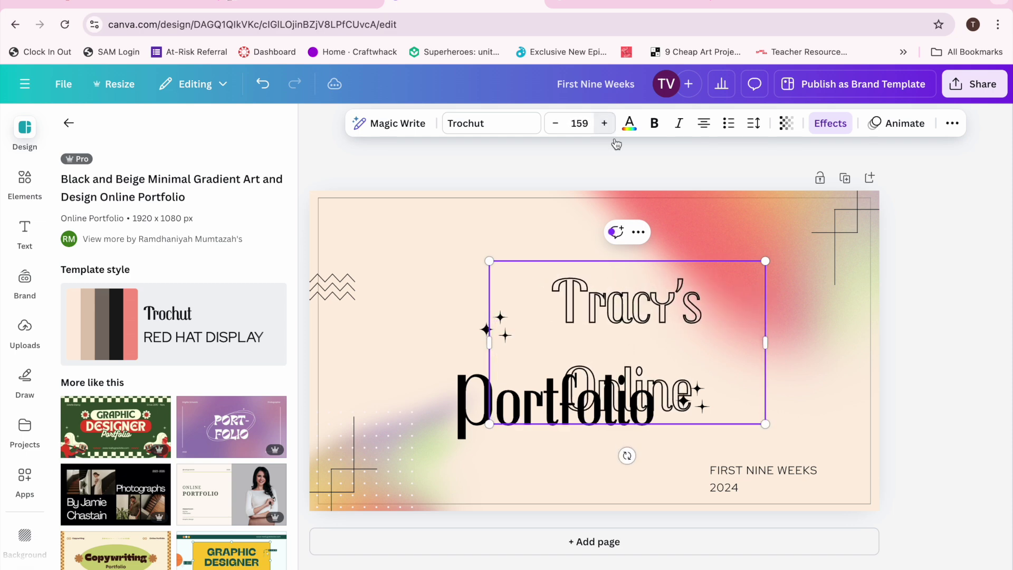
Widen the outlined title's text box to fit its words on one line and move it down just above Portfolio.
left_click_drag(765, 343, 830, 339)
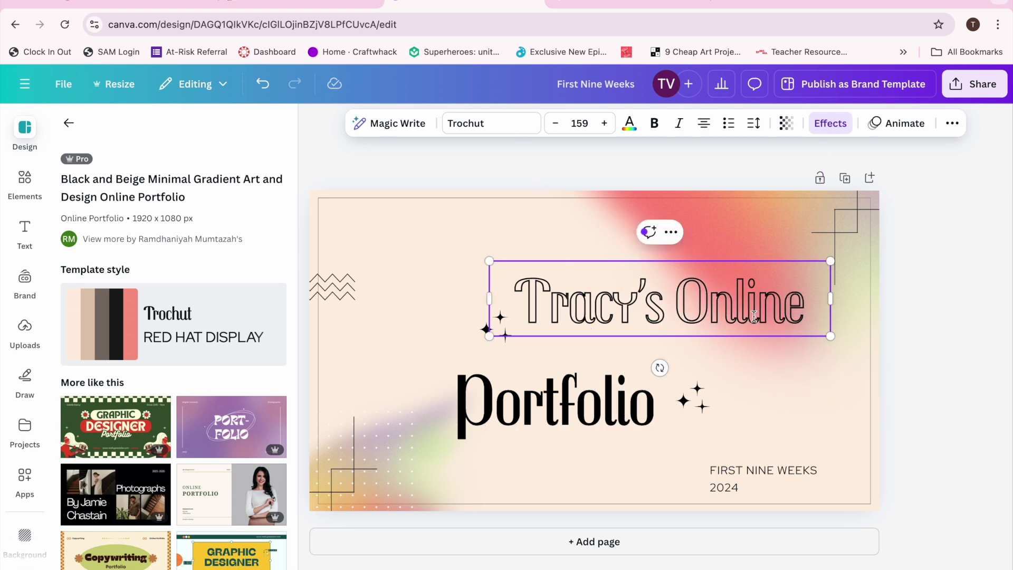
left_click_drag(746, 306, 692, 304)
left_click(693, 304)
left_click_drag(554, 307, 560, 337)
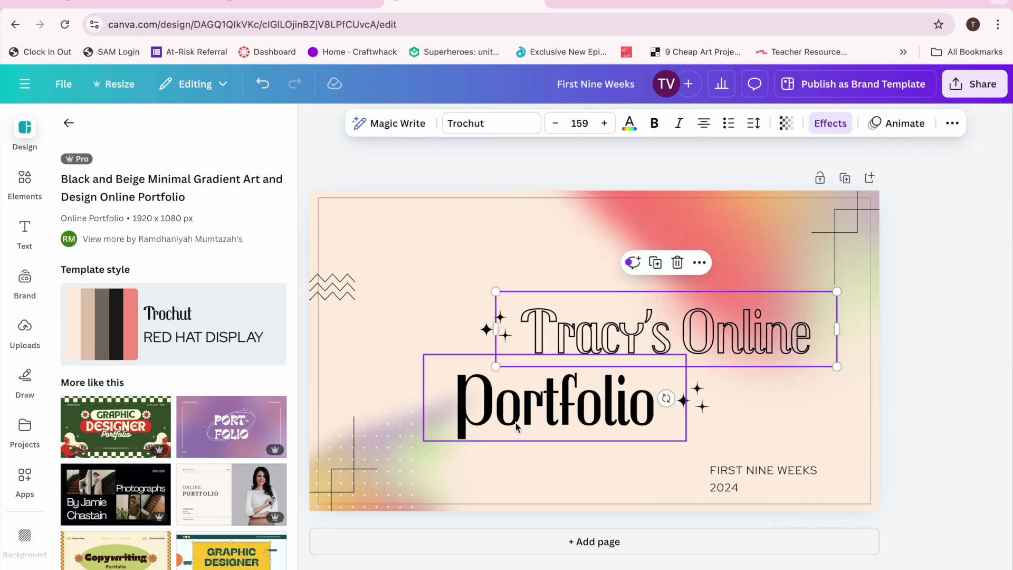
Add the word art before Portfolio and widen the text box so both words fit on one line.
left_click(514, 422)
double_click(454, 409)
left_click(453, 409)
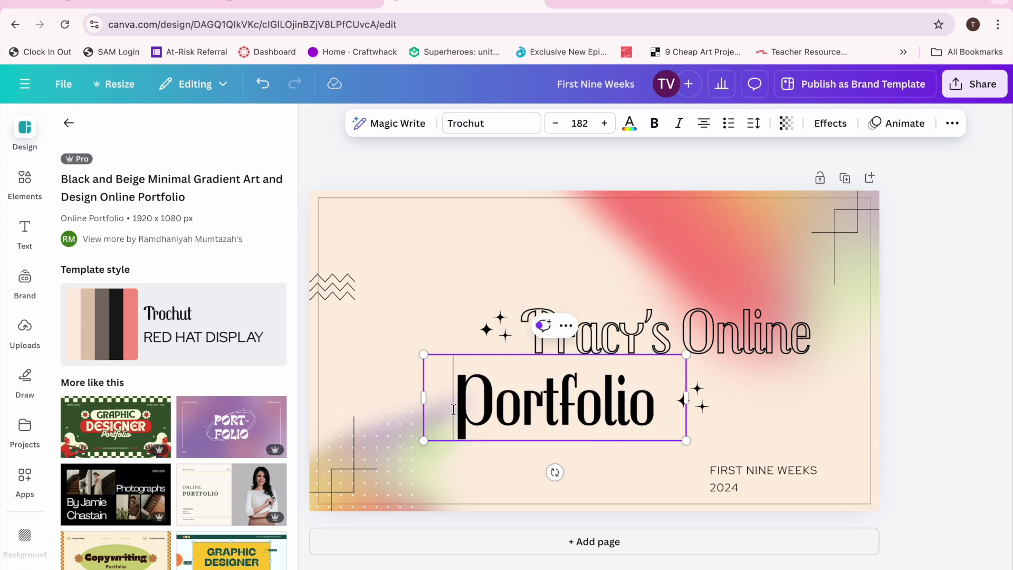
type("art")
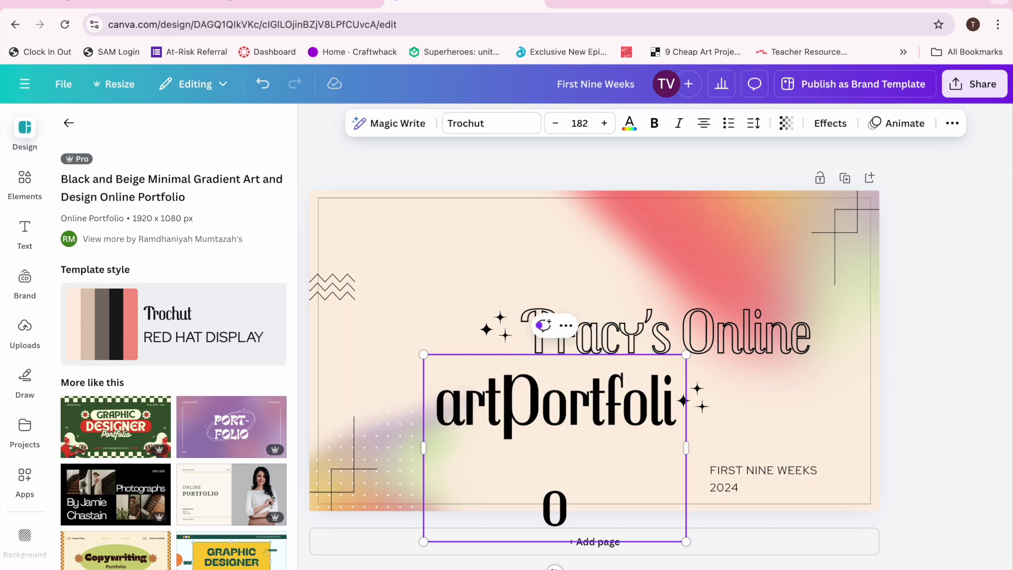
key("Return")
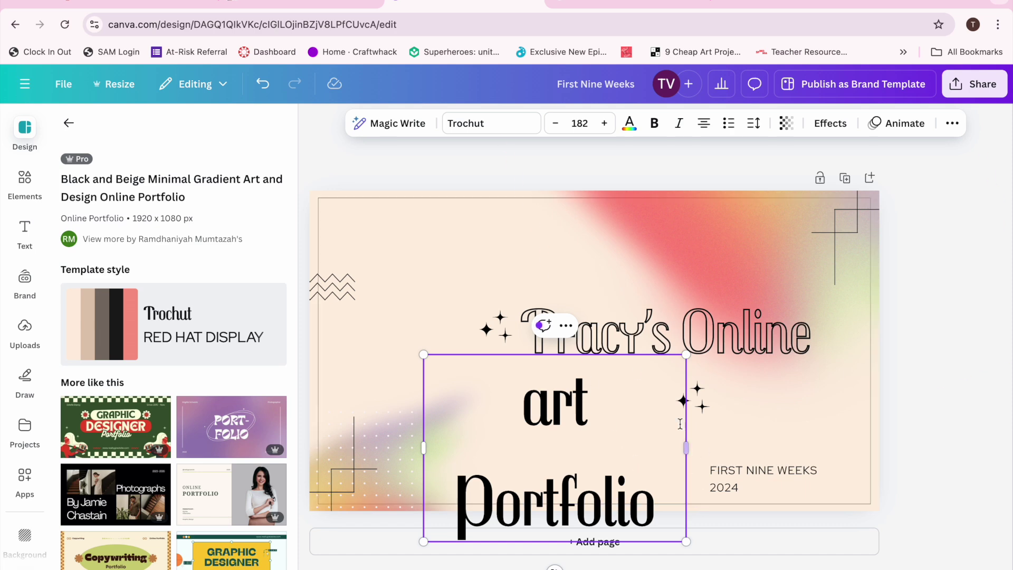
left_click_drag(694, 449, 748, 459)
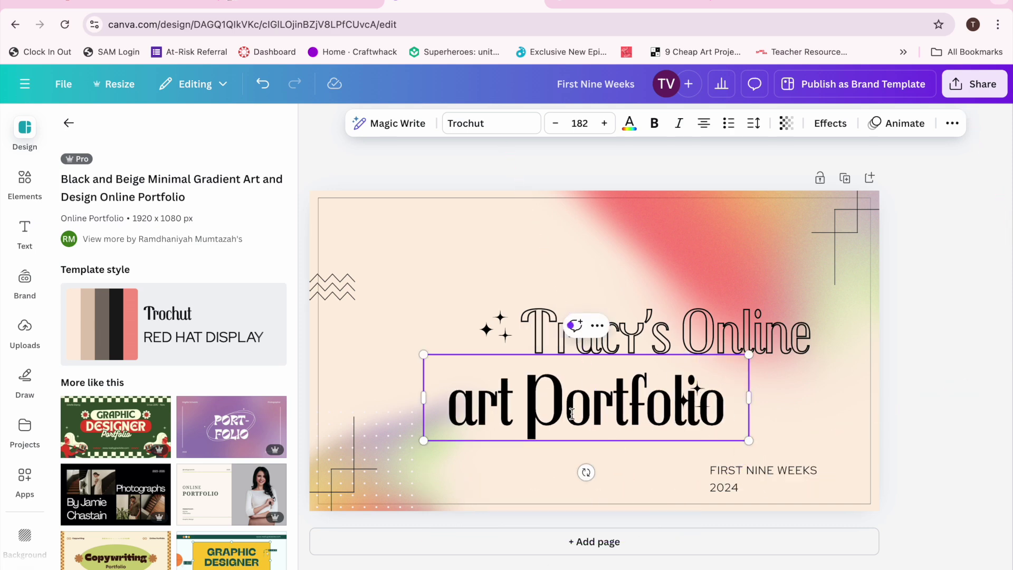
Shift the art Portfolio text slightly to the left and reduce its font size to 142.
left_click(556, 481)
left_click_drag(562, 430, 545, 426)
left_click(555, 123)
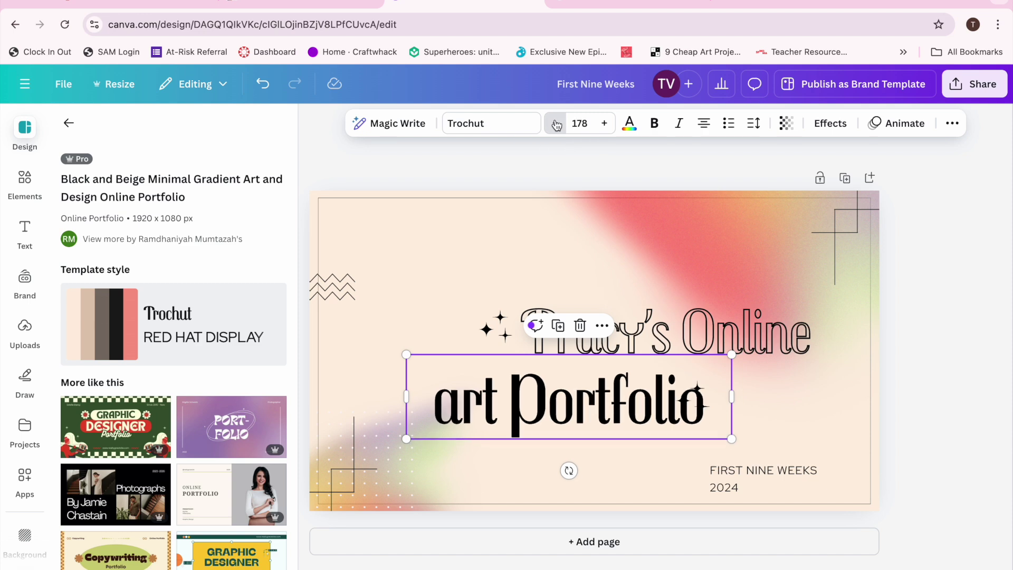
left_click(555, 124)
left_click(555, 124)
left_click(555, 124)
left_click(555, 124)
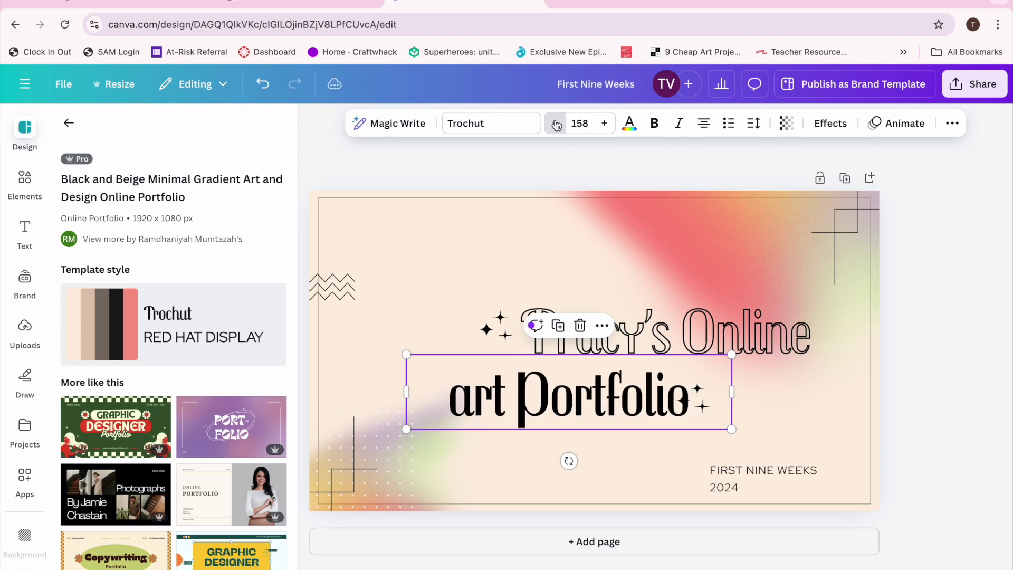
left_click(556, 124)
left_click(556, 124)
left_click(555, 124)
left_click(555, 124)
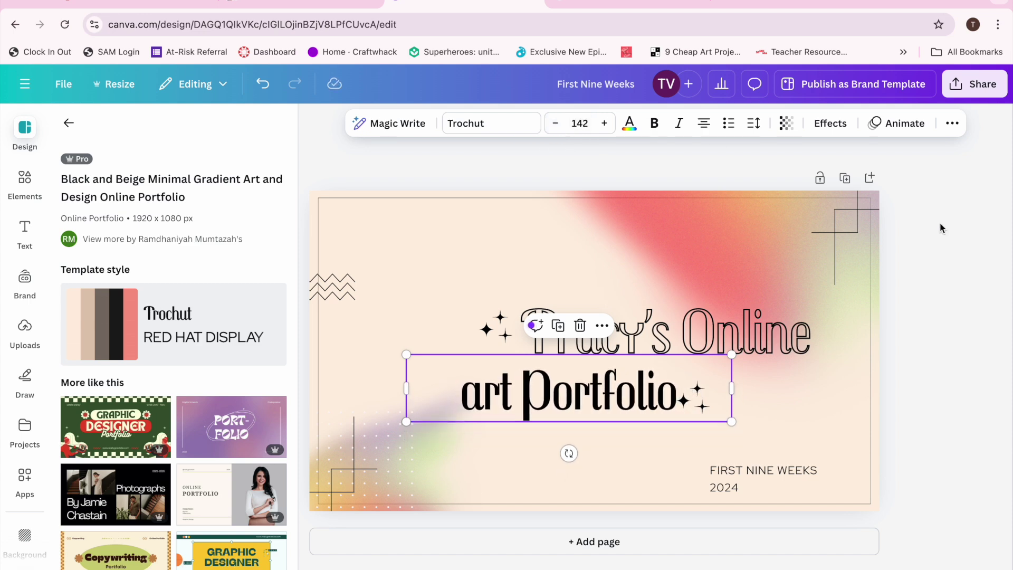
left_click(916, 305)
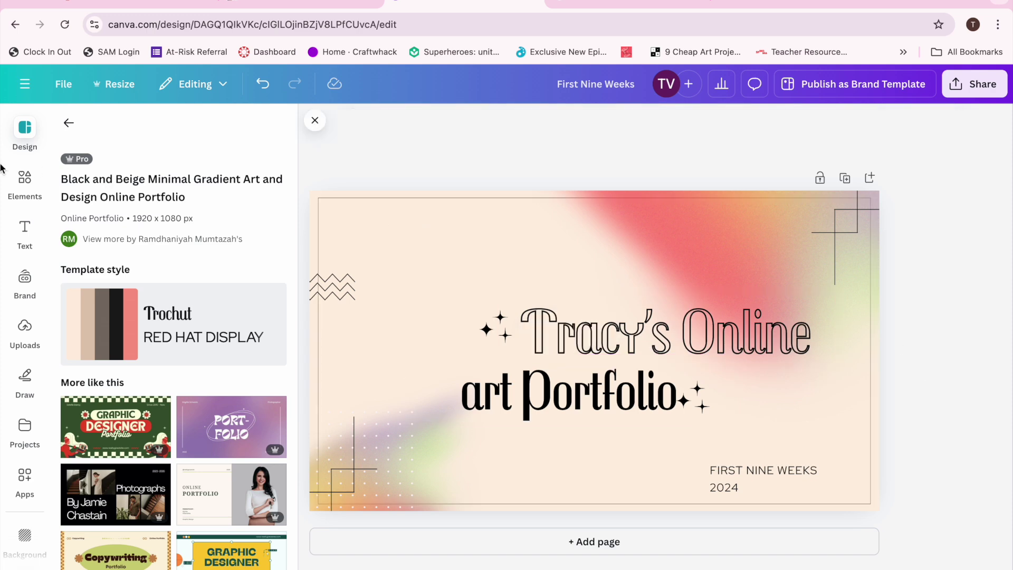
Search the design elements for art.
left_click(21, 187)
left_click(109, 132)
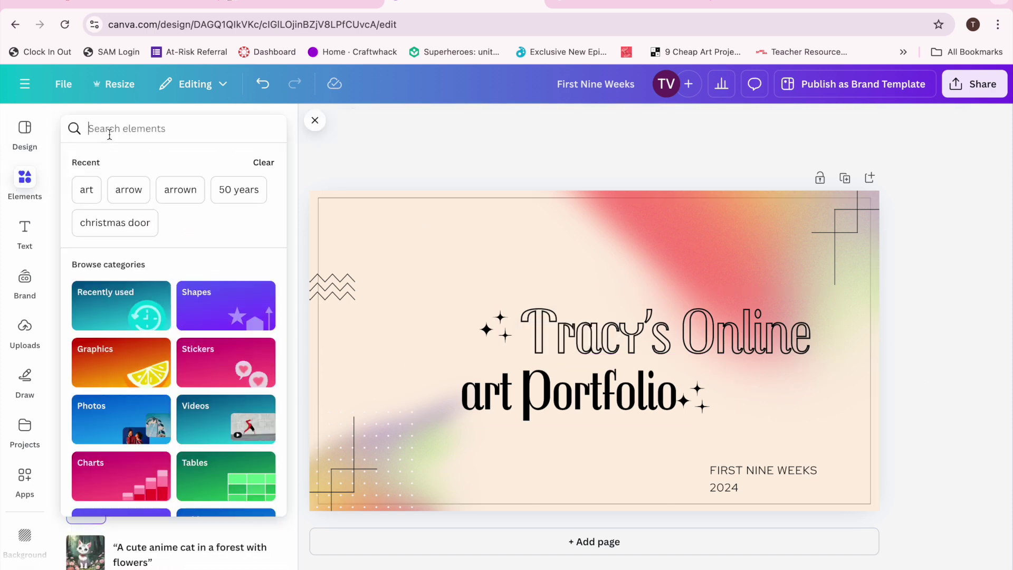
type("art")
key("Return")
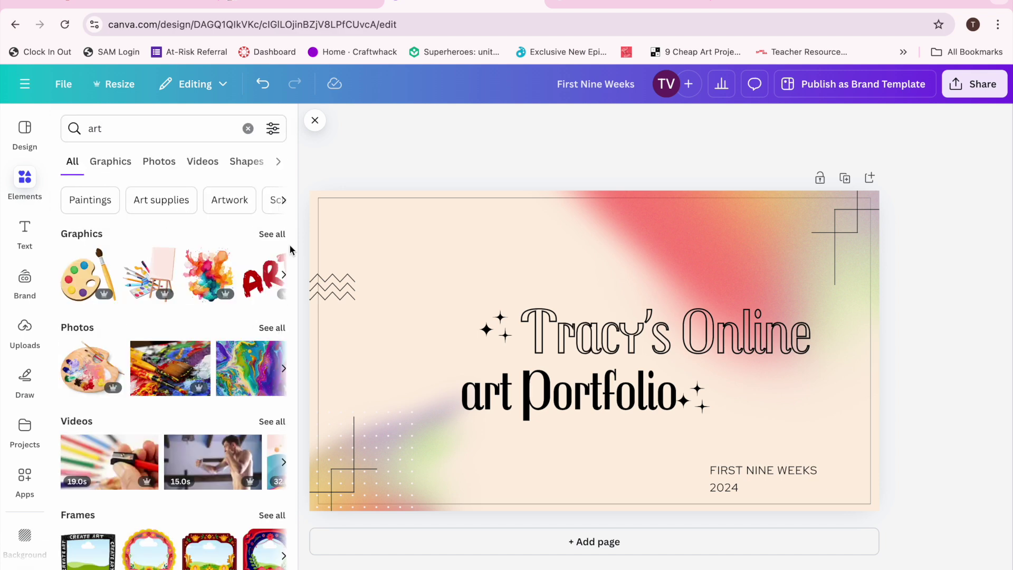
Add the crayons and paint palette graphic from the art graphics and shrink it into the cover's upper-left area.
left_click(272, 235)
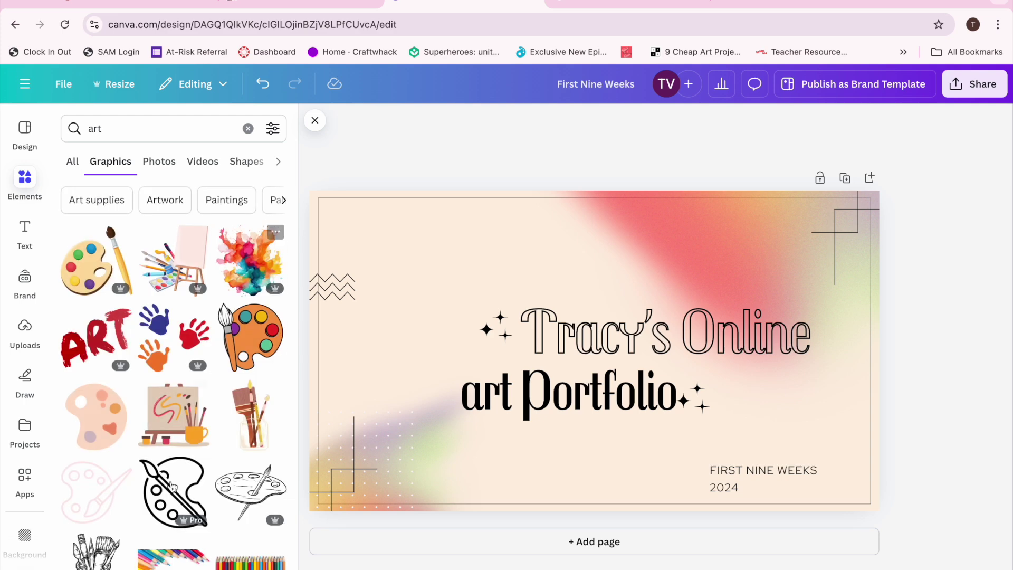
scroll(189, 494, "down", 5)
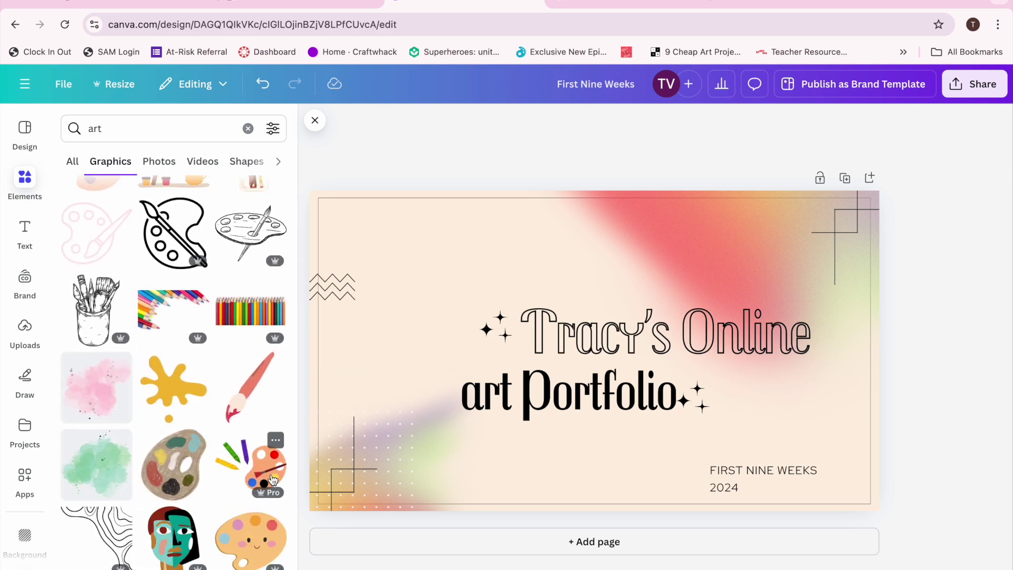
left_click(273, 479)
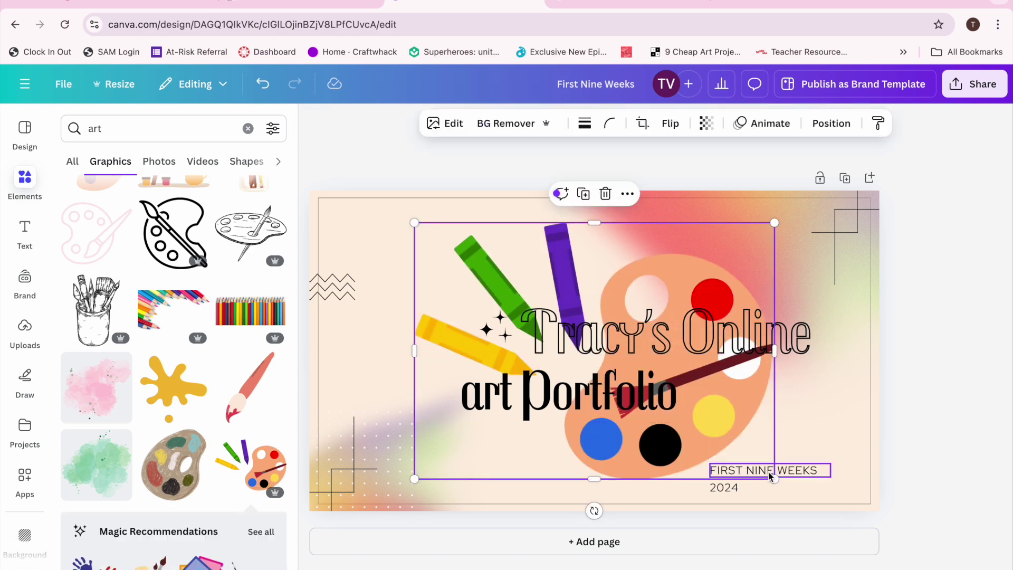
left_click_drag(773, 477, 463, 286)
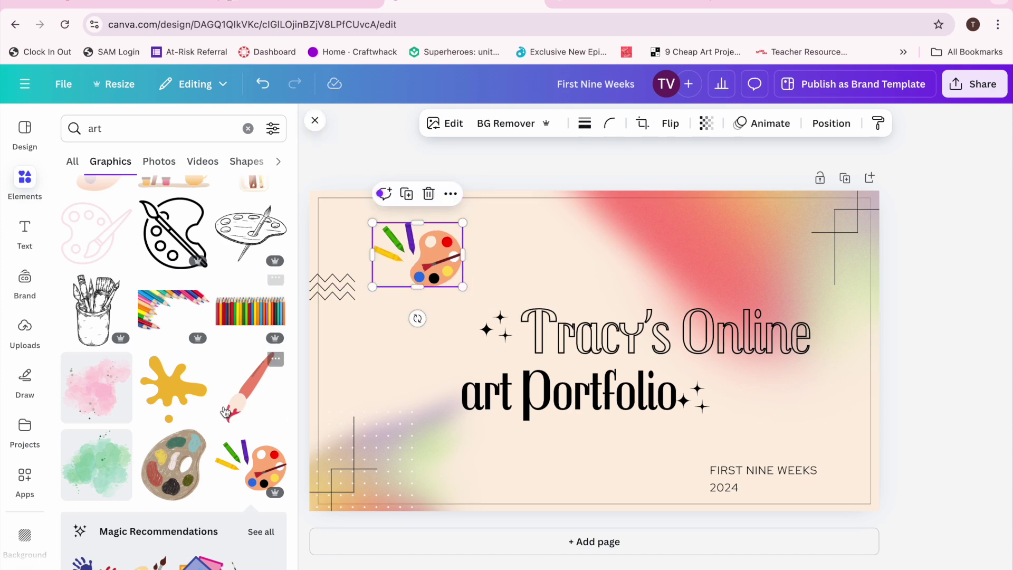
Add the yellow paint splat graphic to the cover and move it up and right, away from the middle of the title.
scroll(225, 411, "down", 3)
scroll(226, 412, "up", 2)
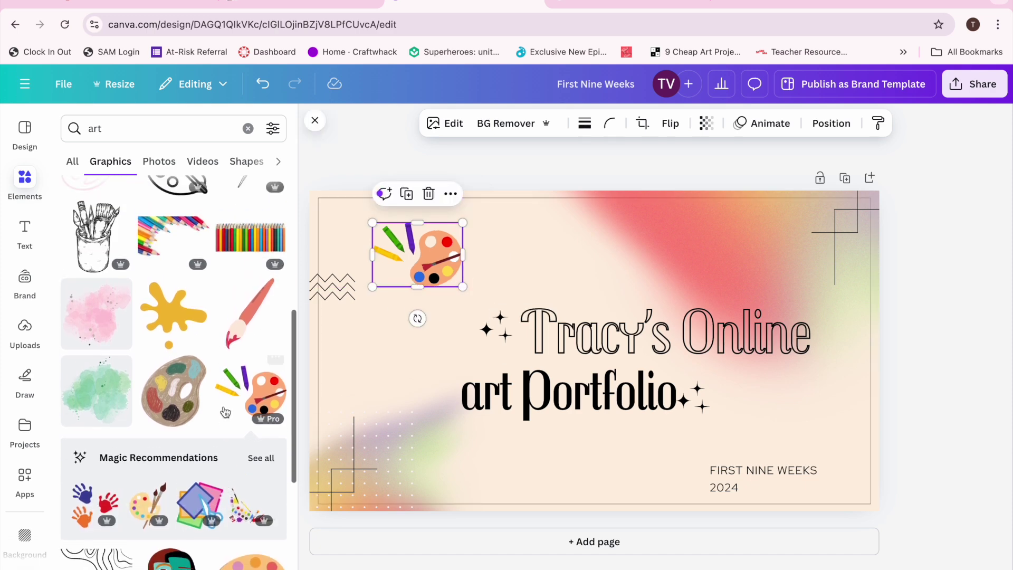
left_click(171, 310)
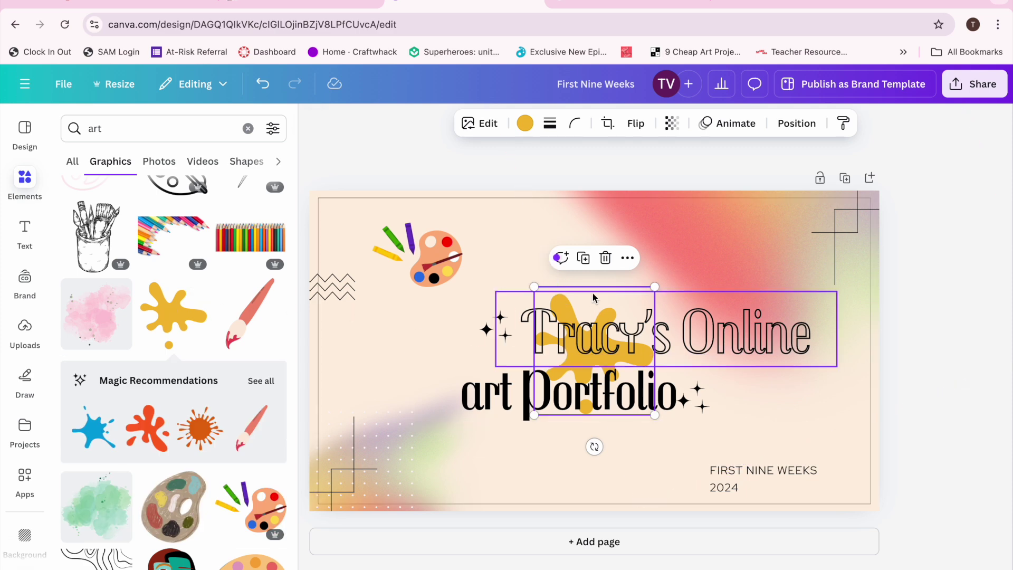
left_click(627, 257)
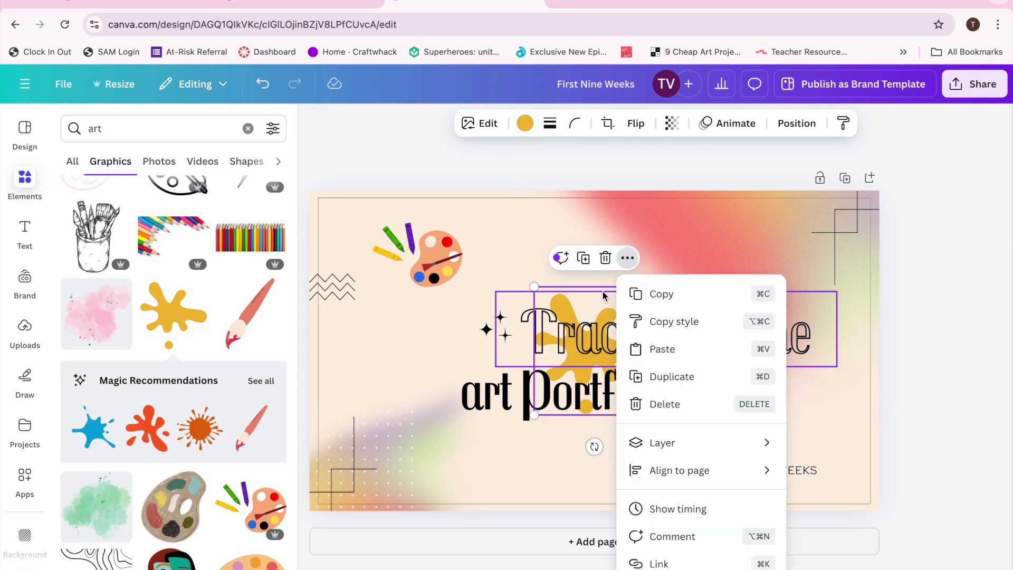
left_click(741, 232)
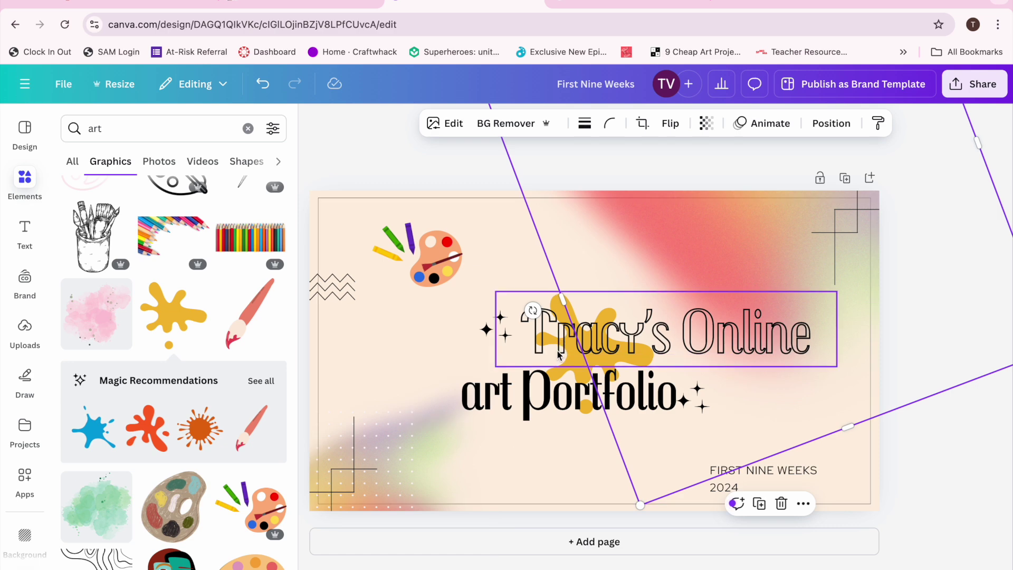
left_click(562, 333)
left_click_drag(562, 333, 559, 360)
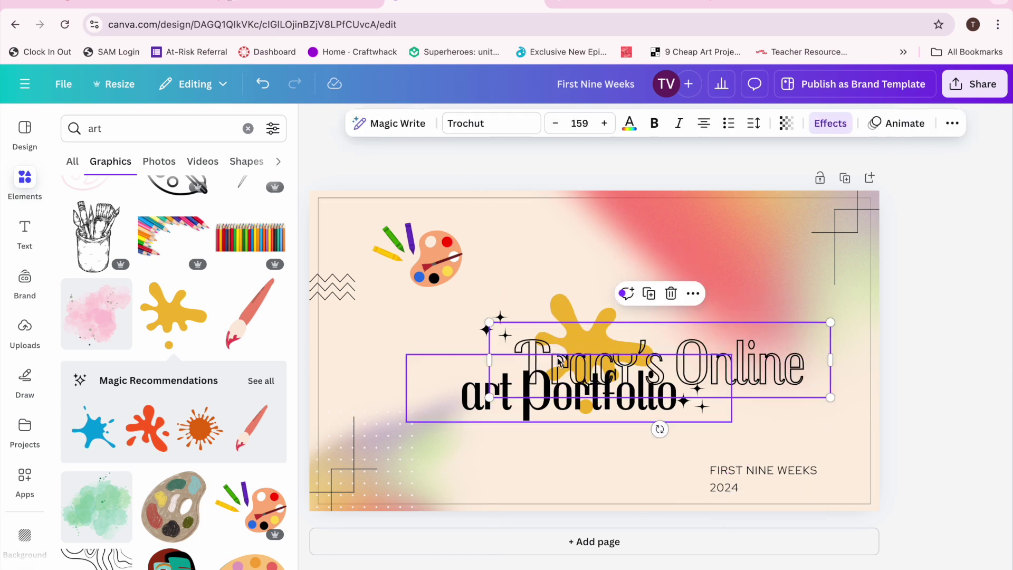
left_click_drag(566, 301, 671, 238)
Move the outlined title back up above art Portfolio and shrink the yellow splat into the cover's upper-right area.
left_click(572, 352)
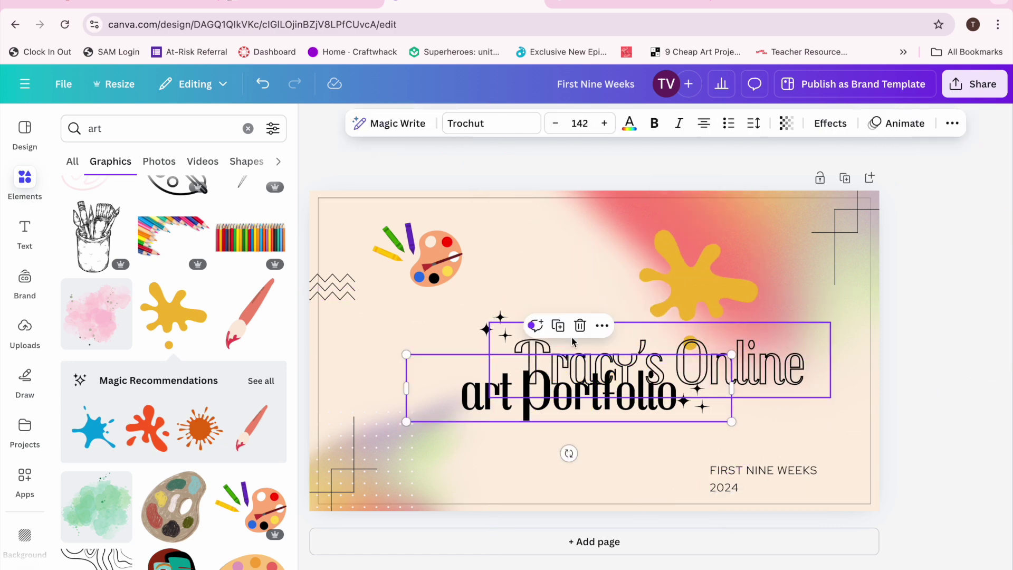
left_click_drag(754, 384, 752, 357)
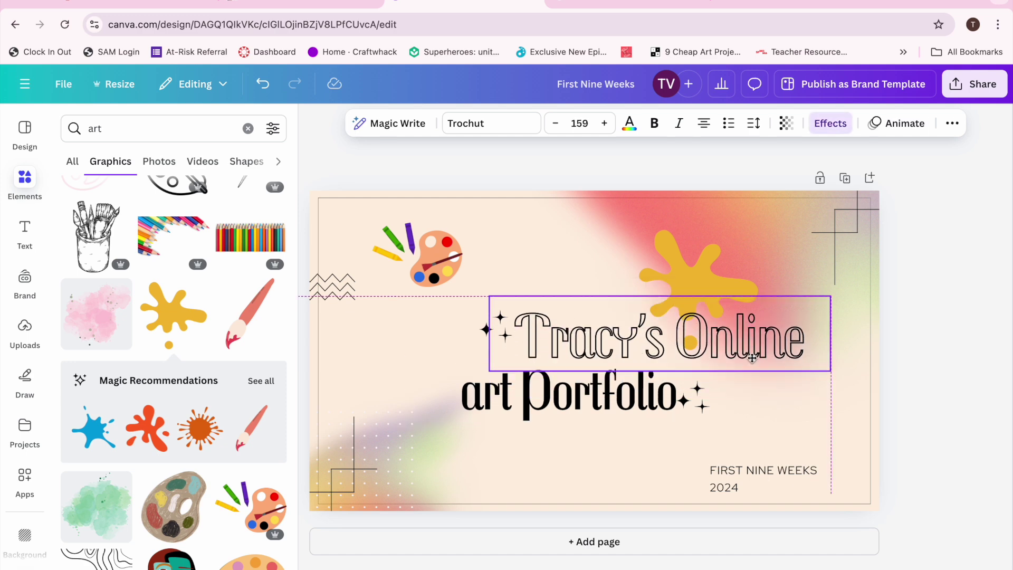
left_click_drag(728, 270, 792, 262)
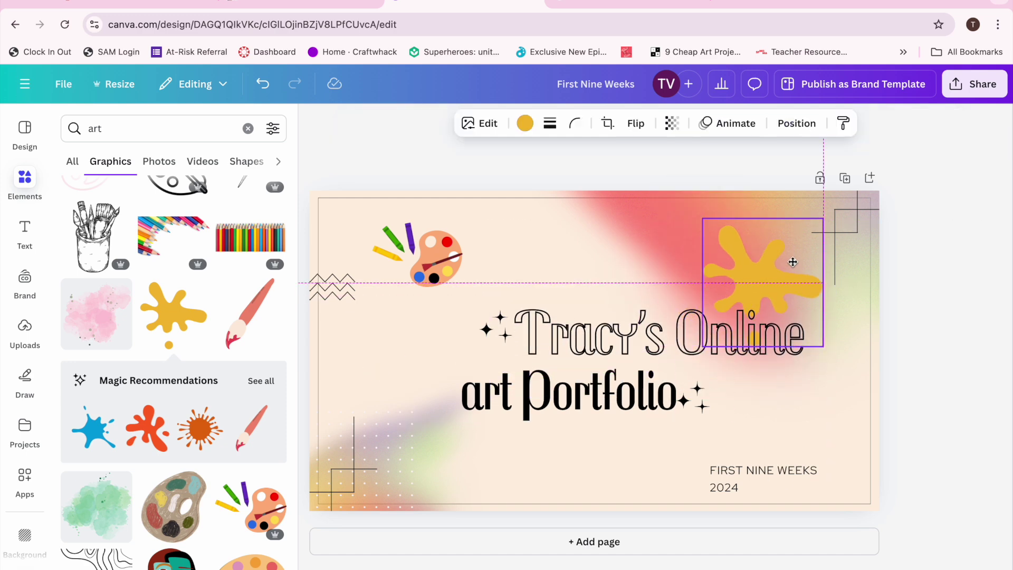
left_click_drag(702, 347, 751, 296)
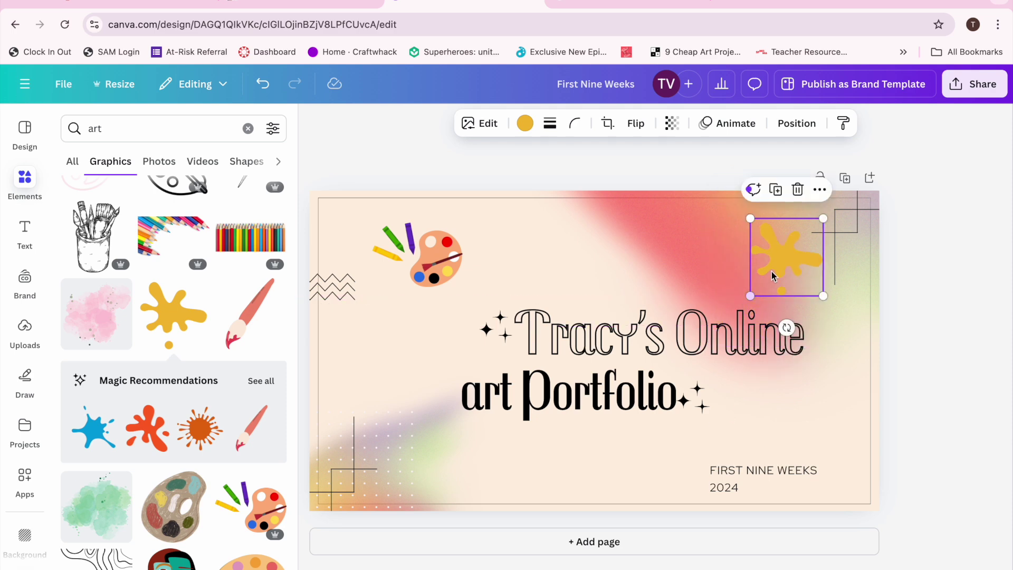
Duplicate the yellow splat, place the copy in the cover's lower-left area and flip it horizontally.
left_click(778, 192)
left_click_drag(785, 275, 405, 448)
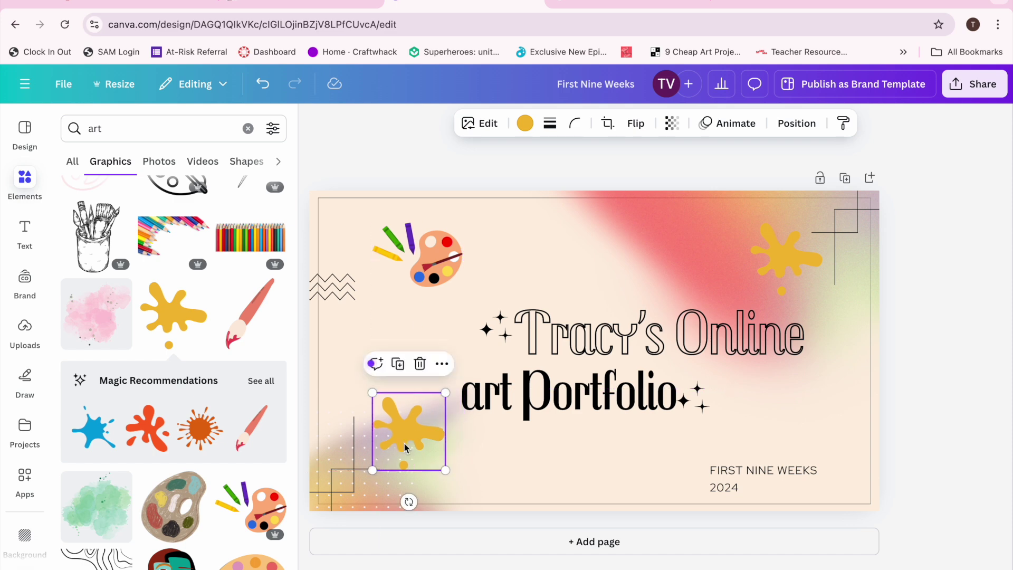
left_click(633, 129)
left_click(621, 165)
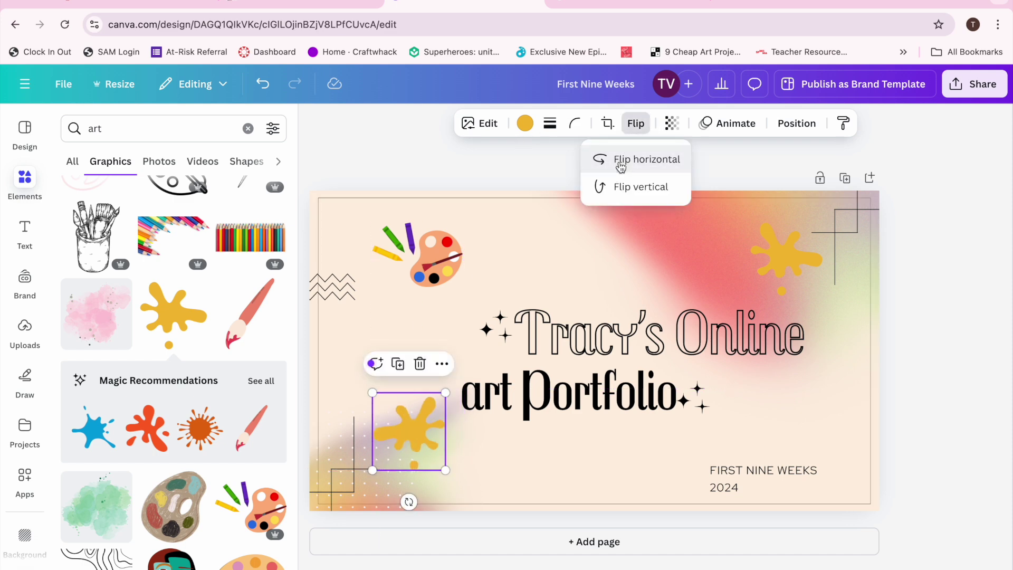
left_click(422, 443)
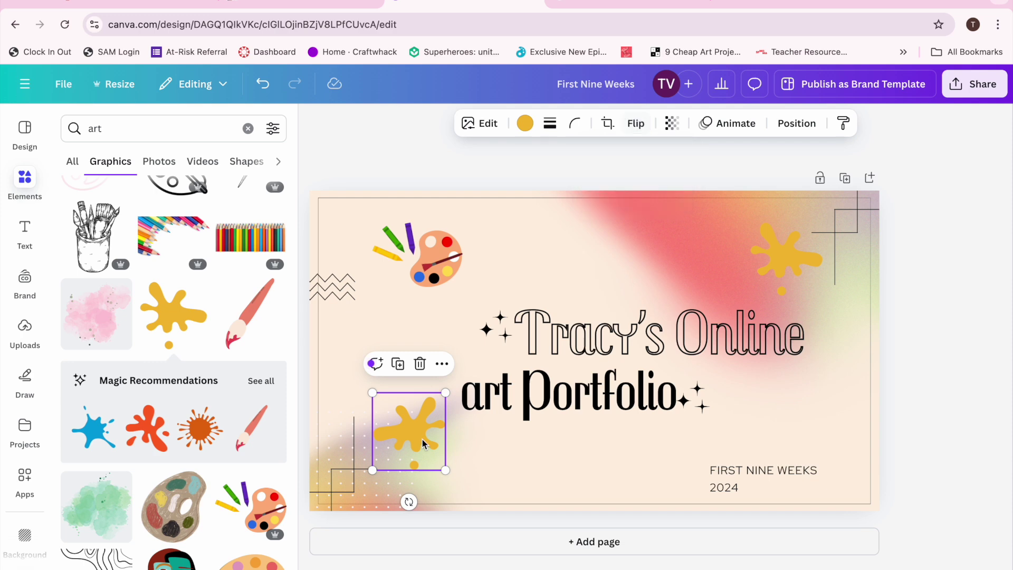
Recolor the lower-left splat coral red and the upper-right splat purple using the photo colors.
left_click(526, 127)
scroll(111, 493, "down", 2)
scroll(111, 493, "down", 1)
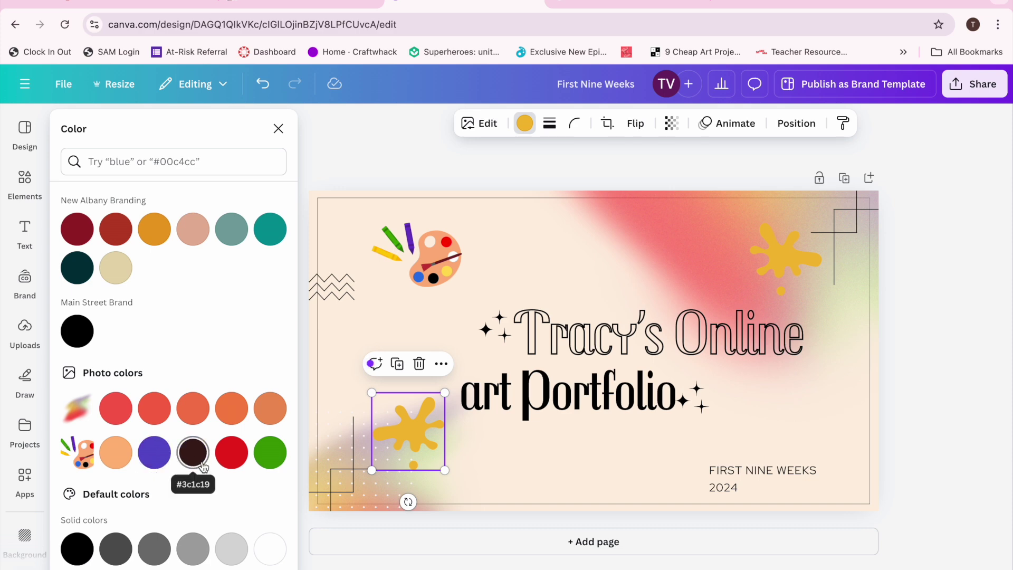
left_click(155, 409)
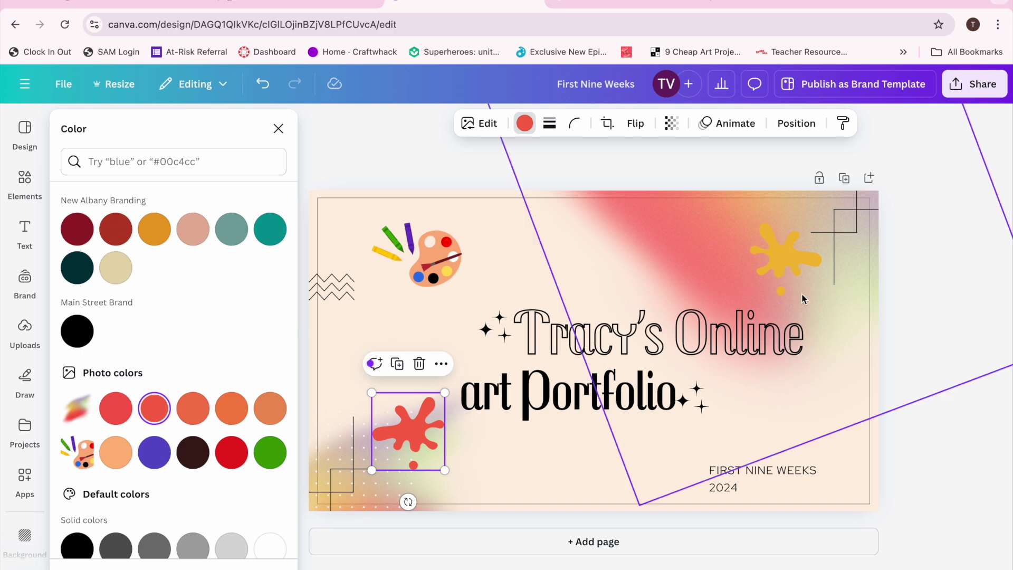
left_click(774, 265)
left_click(124, 461)
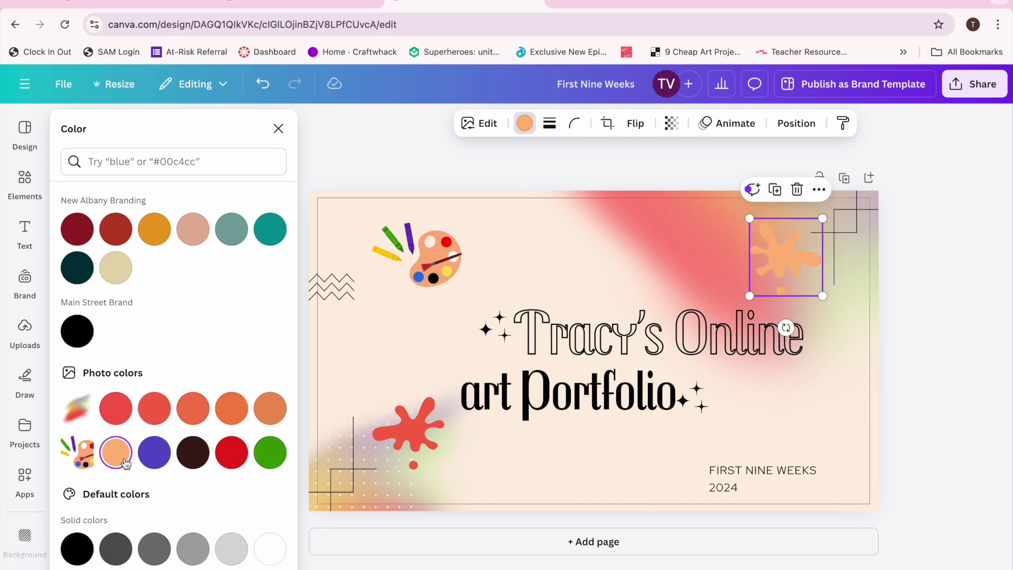
left_click(157, 456)
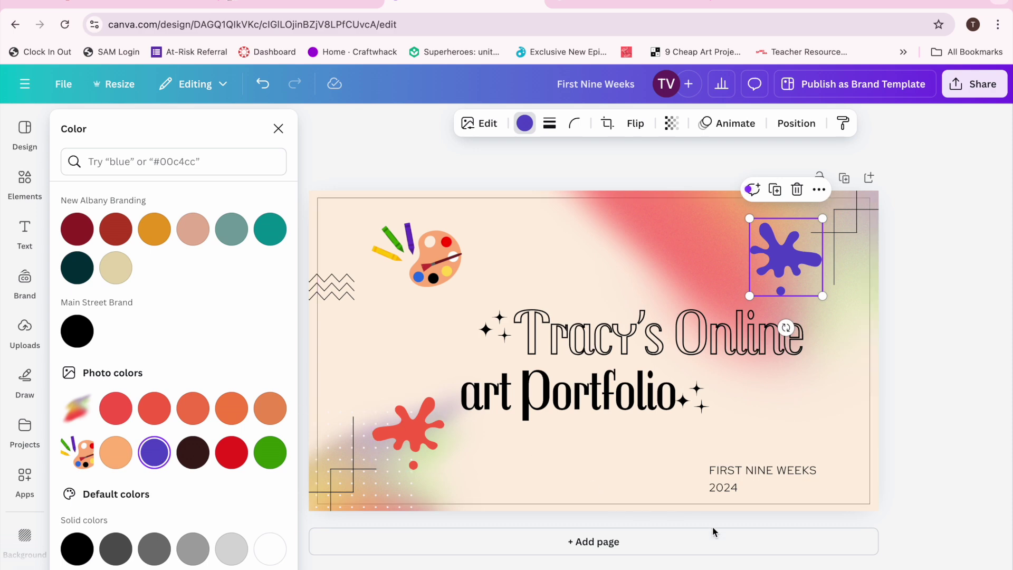
Color the 2024 text purple from the photo colors and set its font to Oilvare Base.
left_click(716, 487)
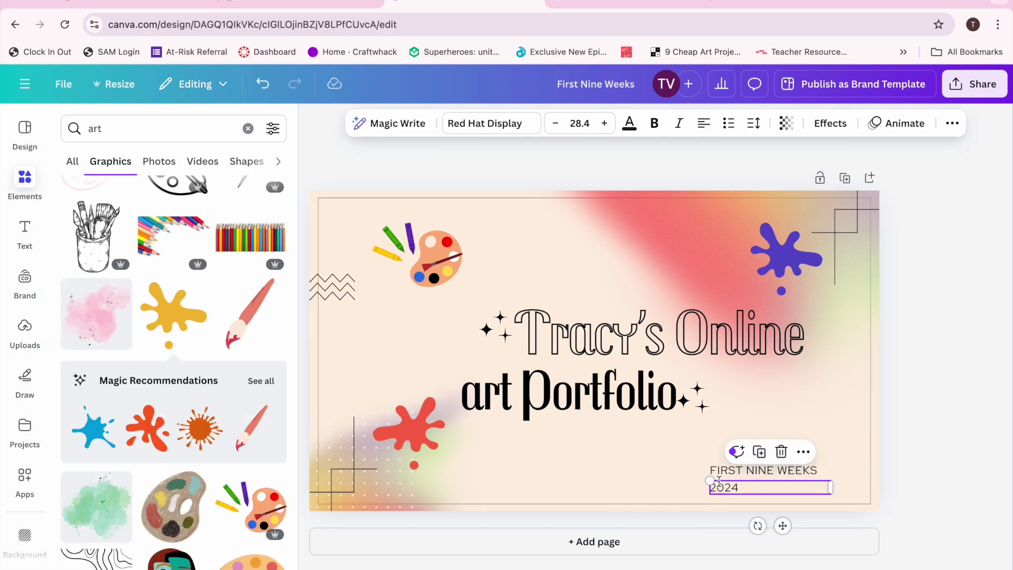
double_click(719, 485)
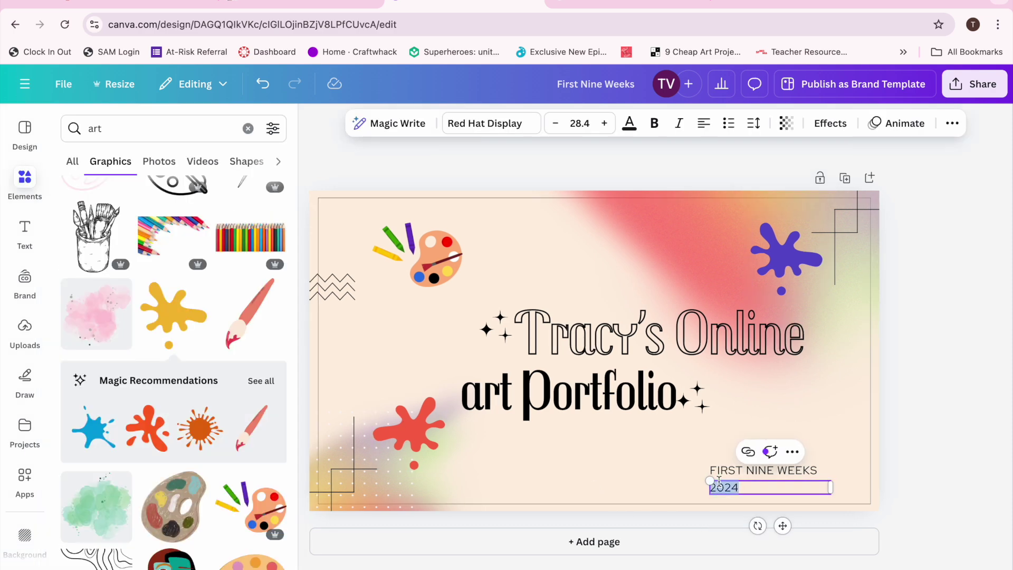
left_click(629, 127)
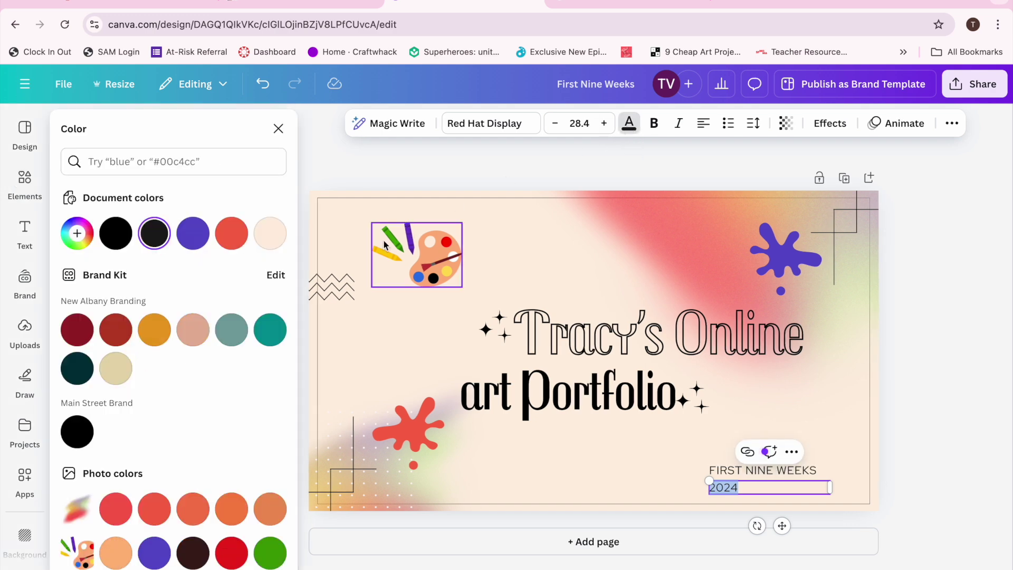
left_click(152, 557)
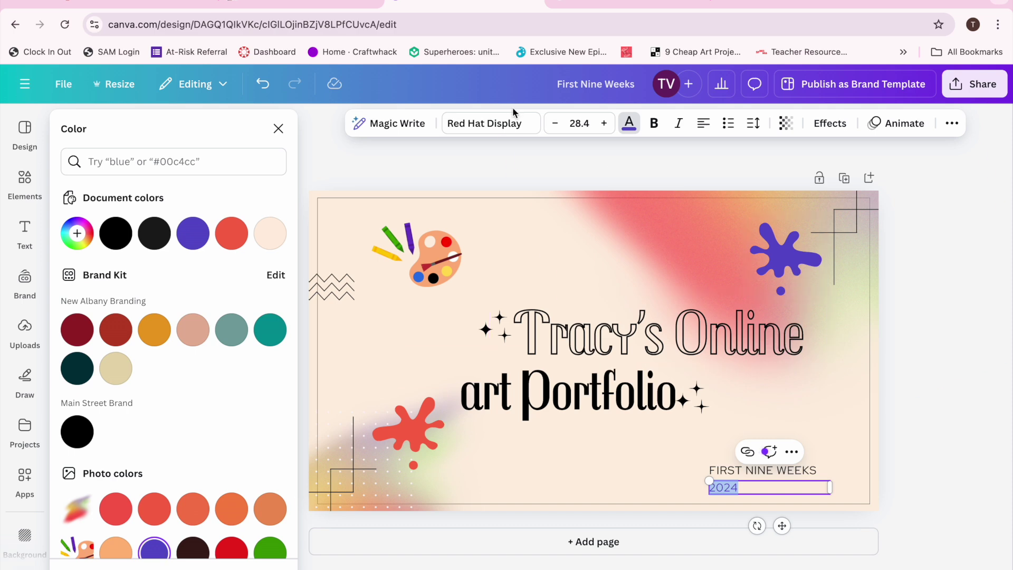
left_click(486, 125)
scroll(128, 337, "down", 5)
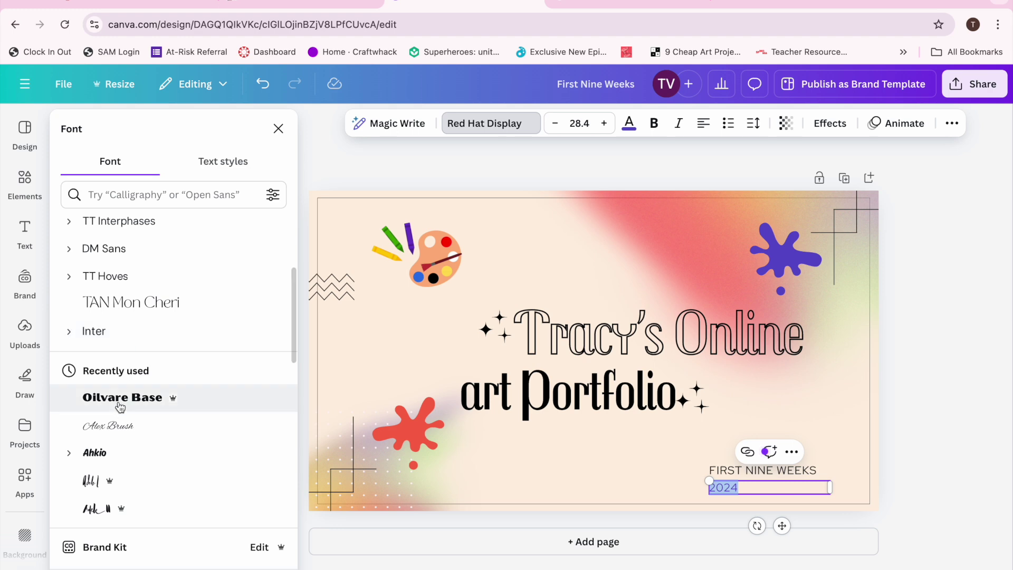
left_click(121, 405)
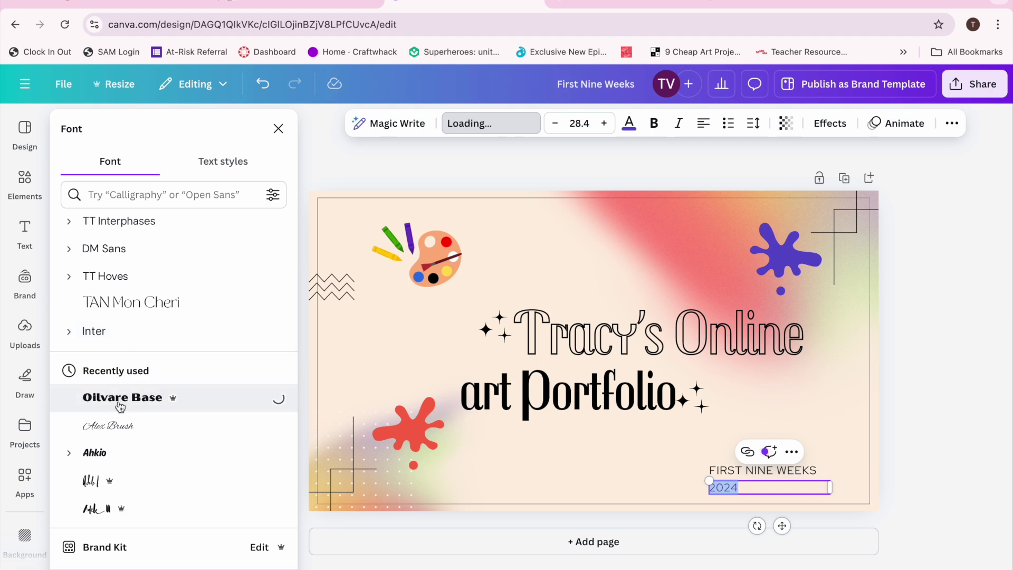
Set FIRST NINE WEEKS in Oilvare Base, widen its box to fit one line, and color the text red from the photo colors.
left_click(756, 477)
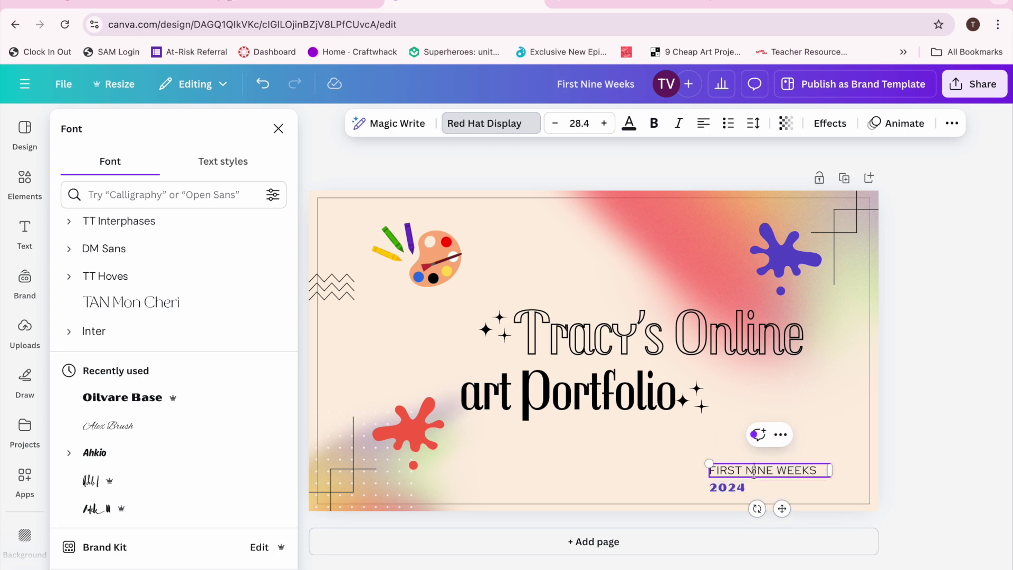
left_click_drag(822, 471, 681, 463)
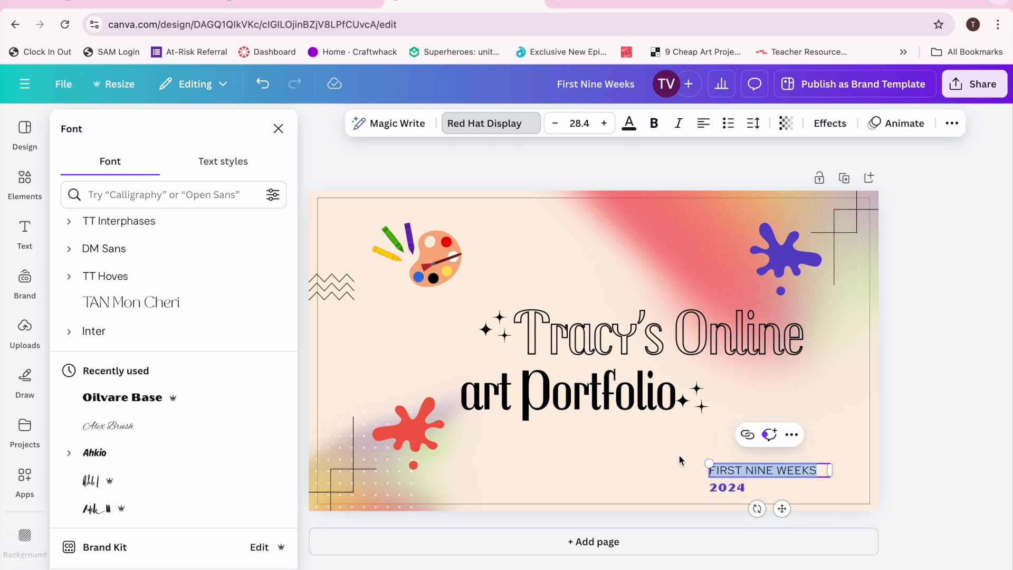
left_click(131, 399)
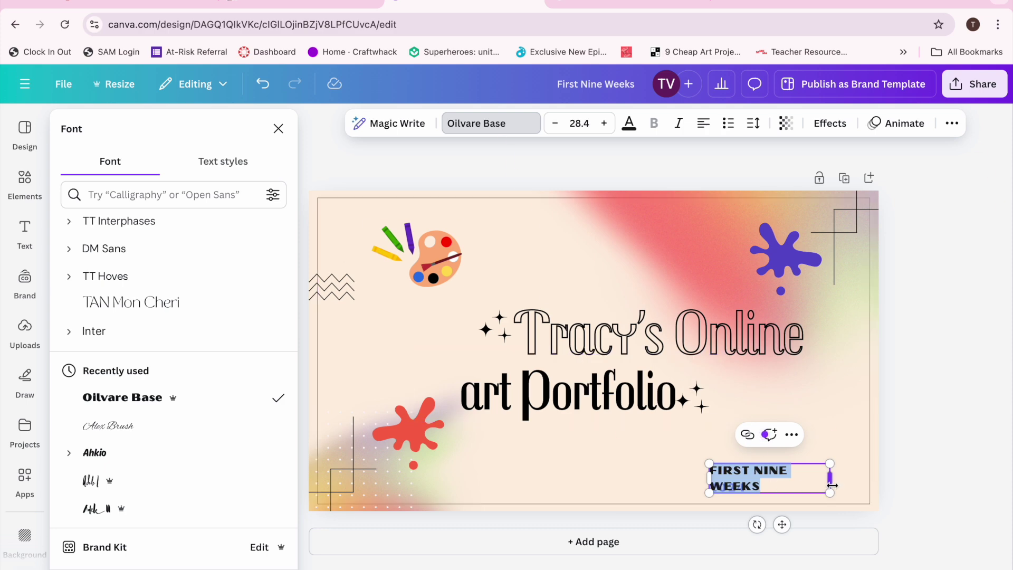
left_click_drag(833, 485, 860, 477)
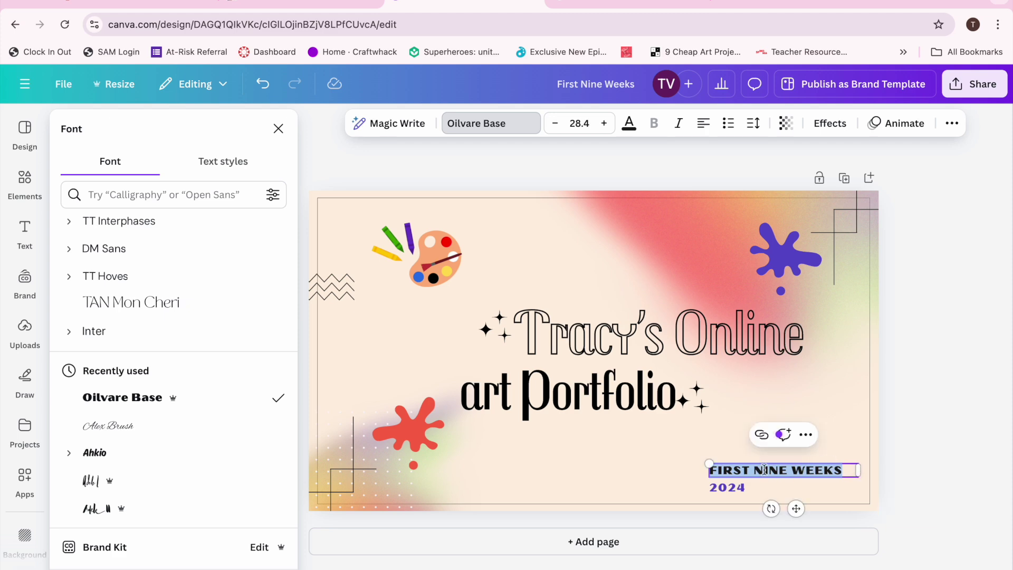
left_click(629, 127)
left_click(120, 509)
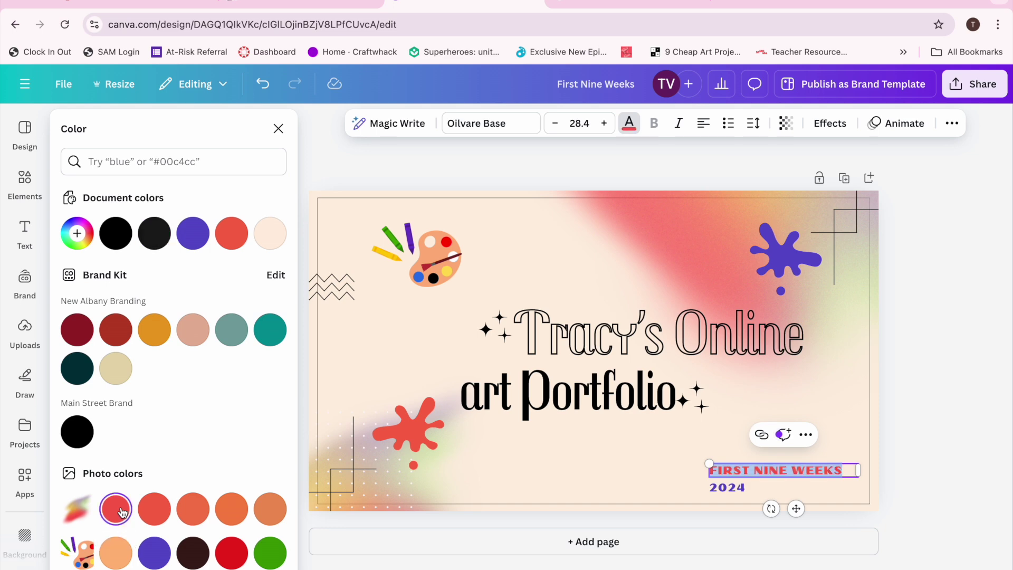
left_click(369, 484)
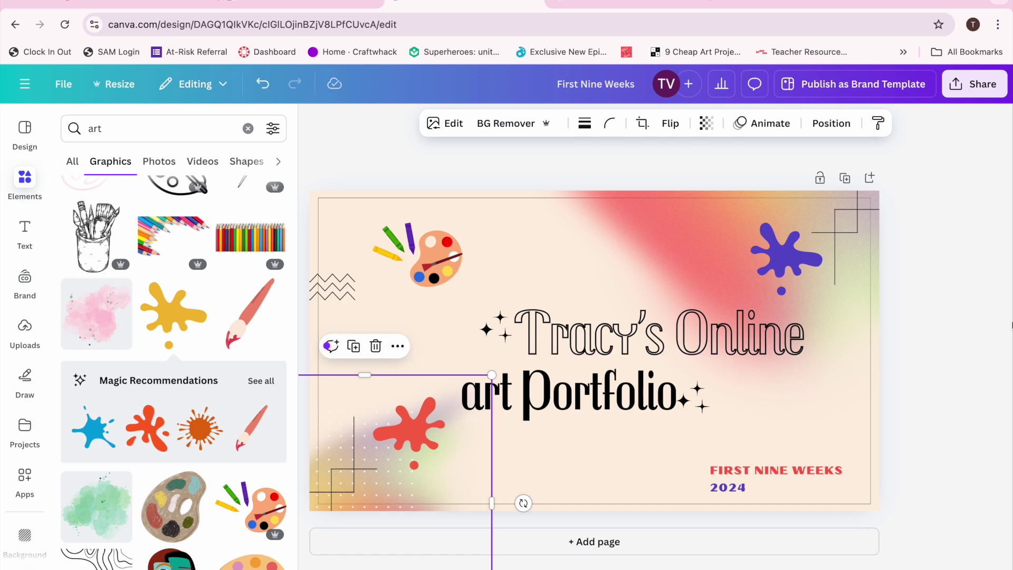
left_click(957, 318)
scroll(957, 318, "down", 2)
scroll(957, 318, "up", 3)
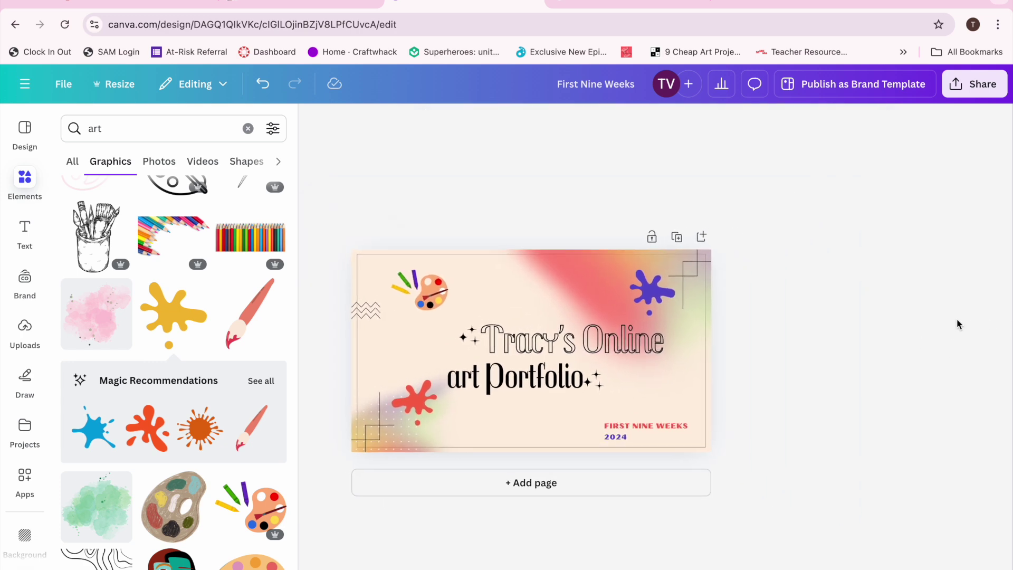
scroll(957, 319, "up", 1)
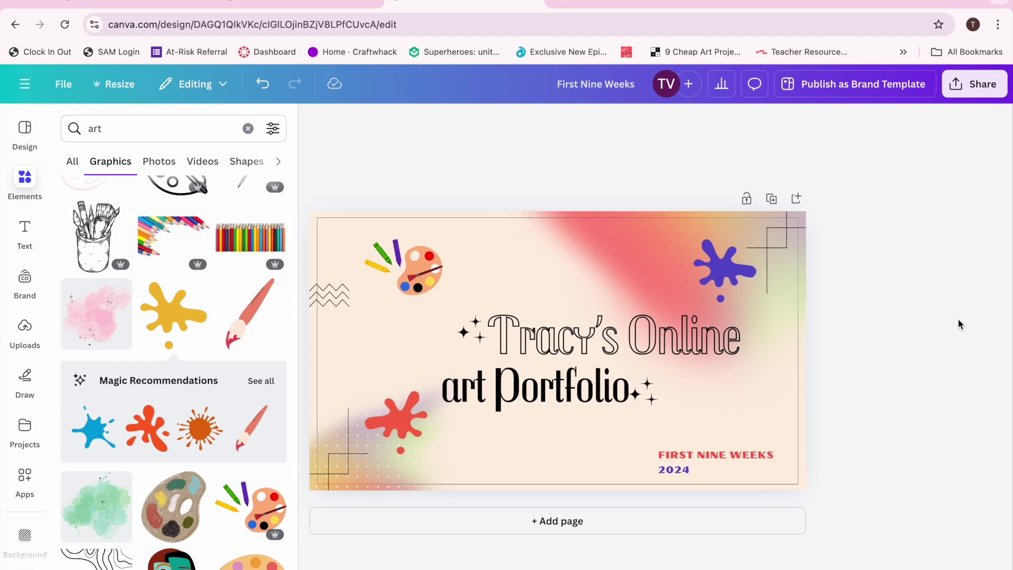